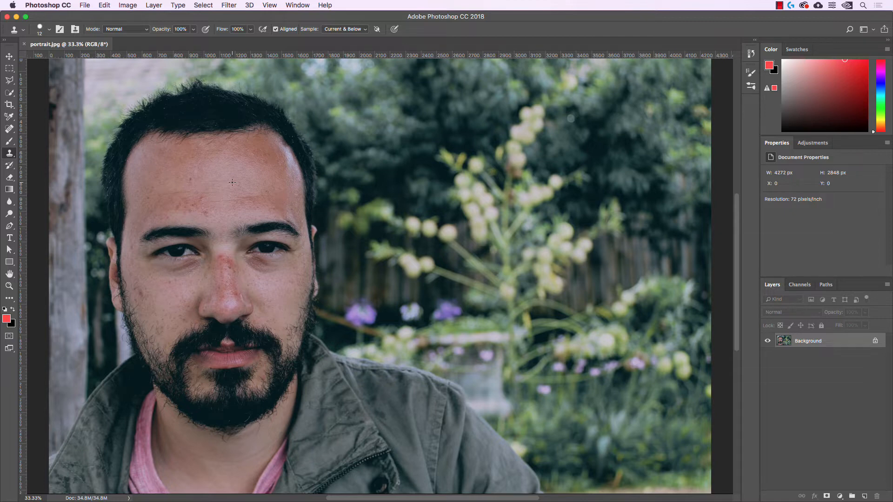
Step: Select the Clone Stamp tool for retouching the dark mole on the forehead
click(10, 157)
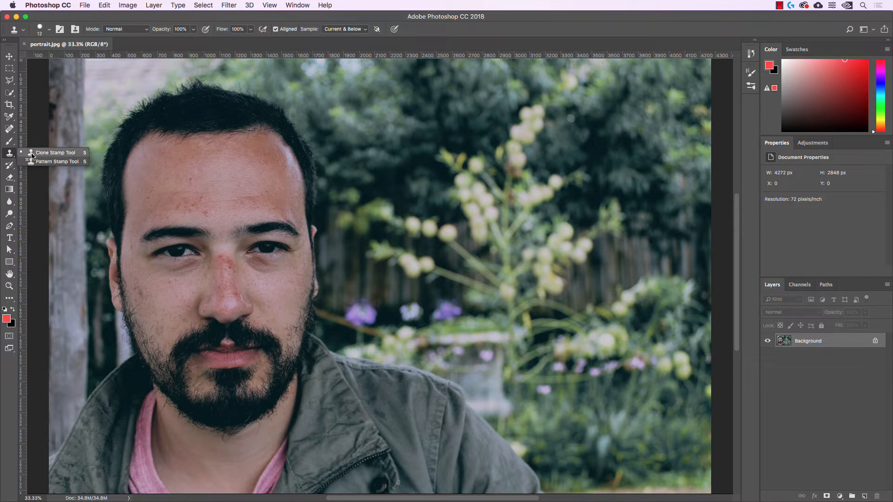
click(32, 153)
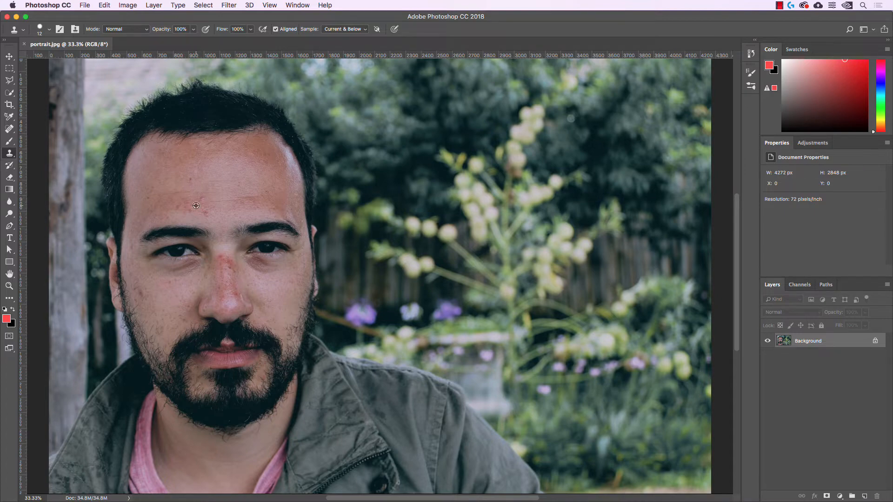
scroll(194, 203, up, 6)
scroll(193, 204, up, 3)
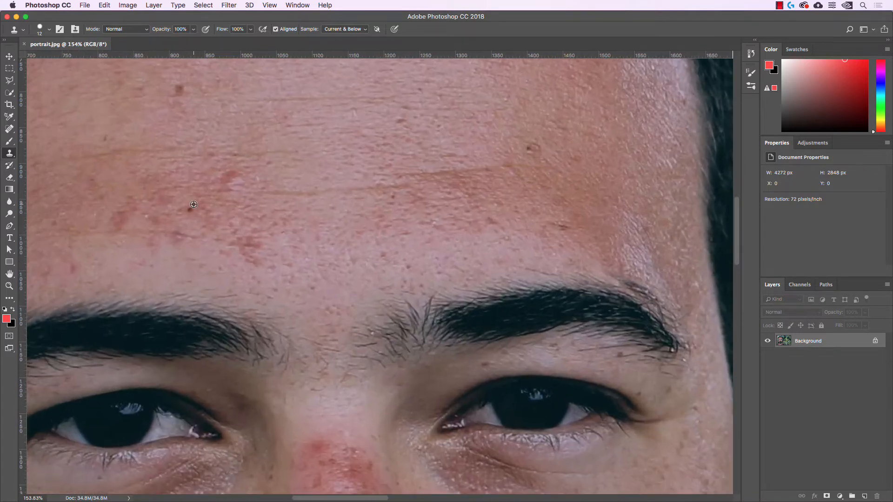
drag(191, 205, 335, 295)
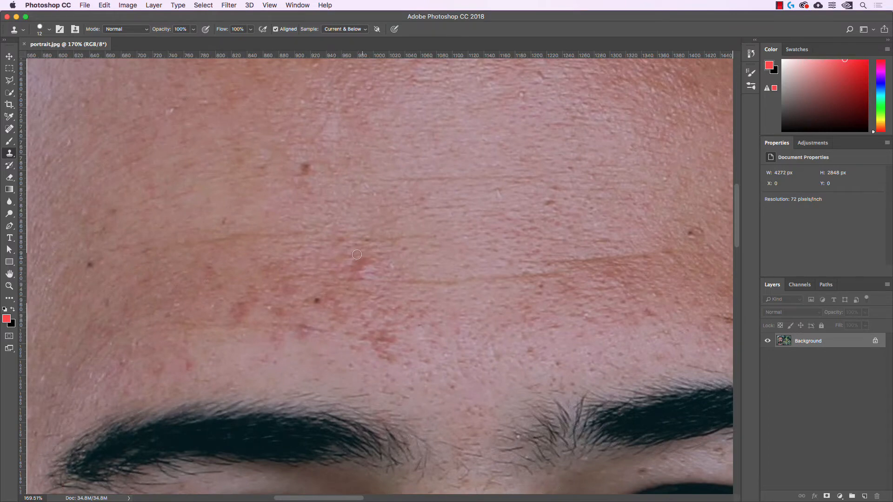
scroll(367, 218, right, 3)
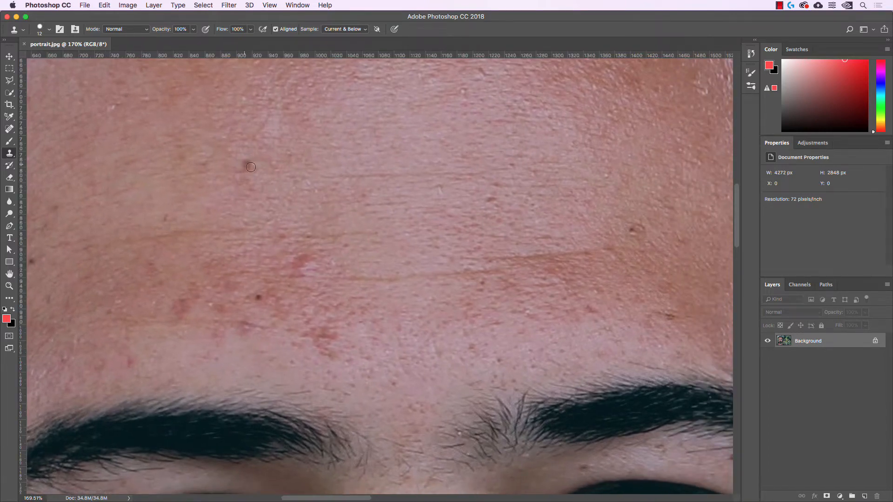
drag(246, 165, 273, 191)
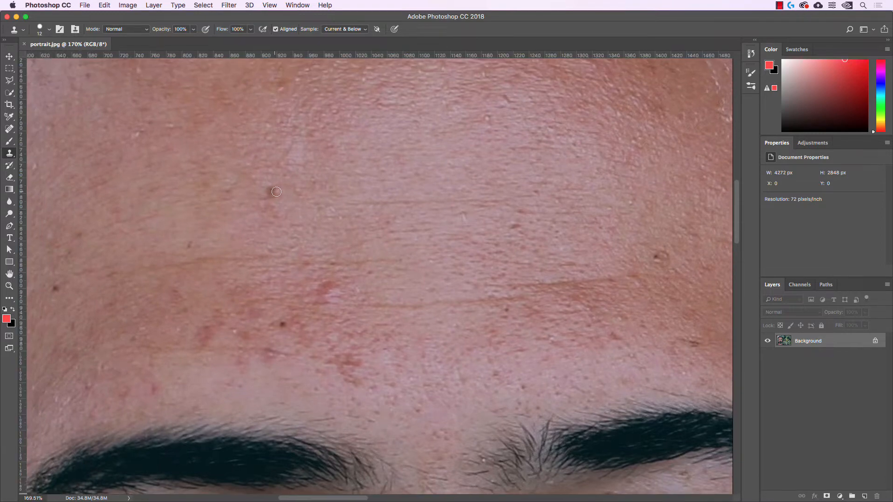
click(270, 191)
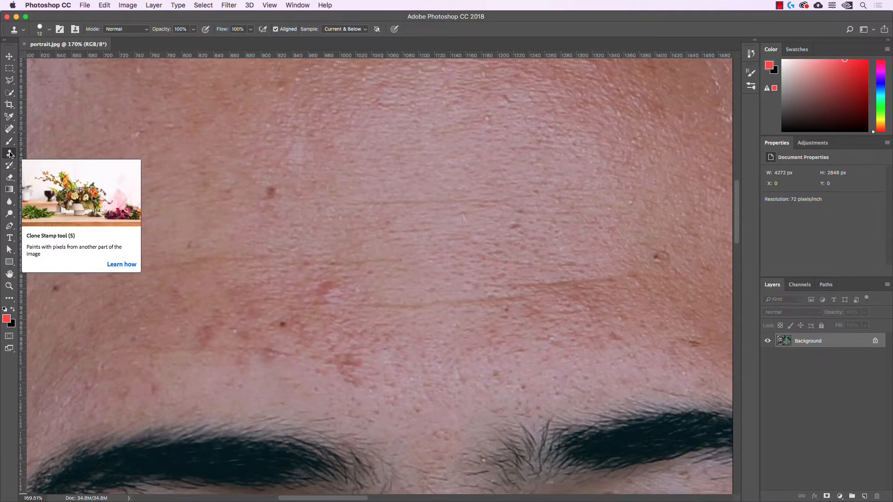
Step: Set the Clone Stamp brush to 100% hardness and a size of 25 px
click(49, 30)
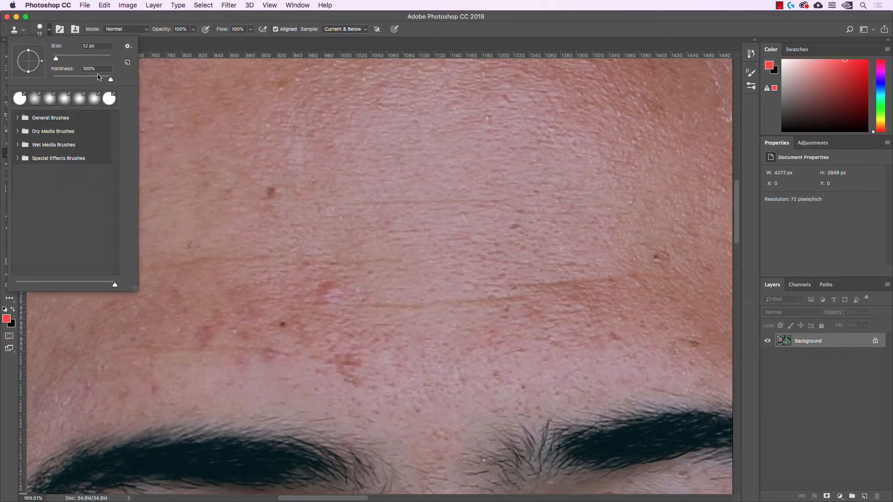
click(112, 81)
click(50, 29)
key(bracketright)
key(bracketright)
key(bracketright)
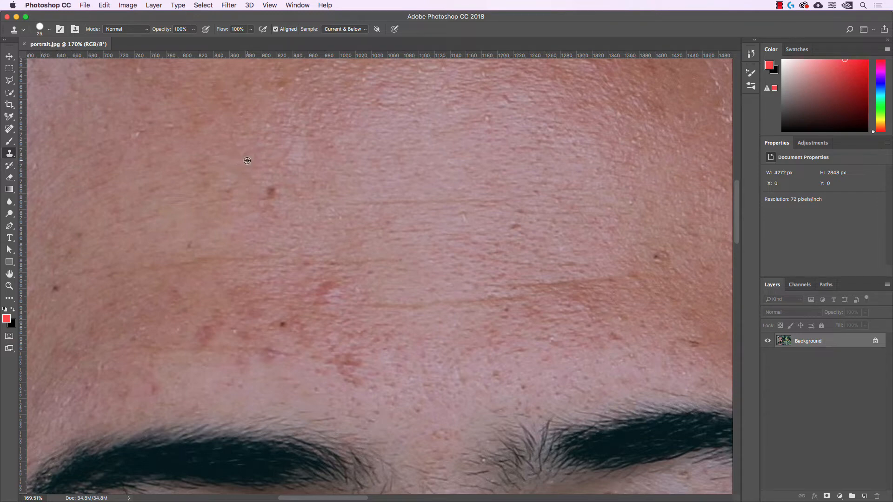
Step: Sample clean skin above the forehead mole and clone it over the mole on the Background layer
alt+click(247, 161)
click(268, 189)
key(super+z)
click(270, 192)
key(super+z)
click(270, 191)
click(300, 207)
scroll(430, 265, down, 6)
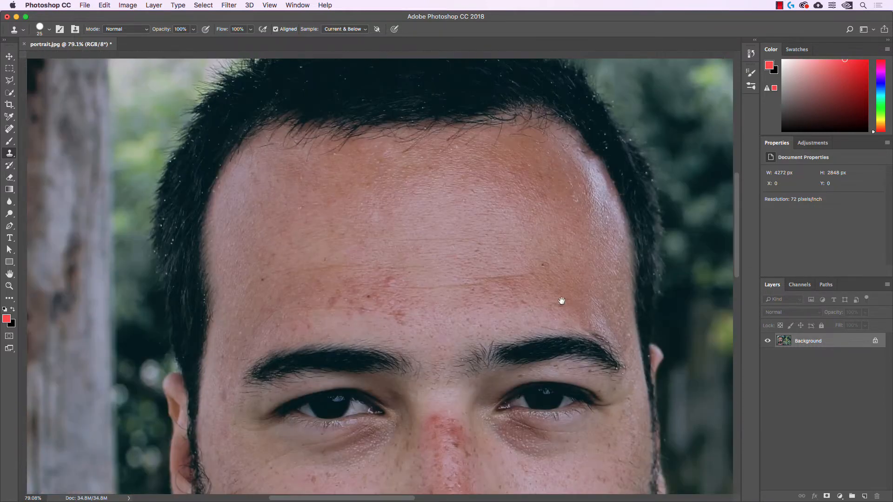
Step: Clone both of the man's eyes onto his forehead, sampling each pupil as the source
drag(562, 299, 469, 208)
key(super+r)
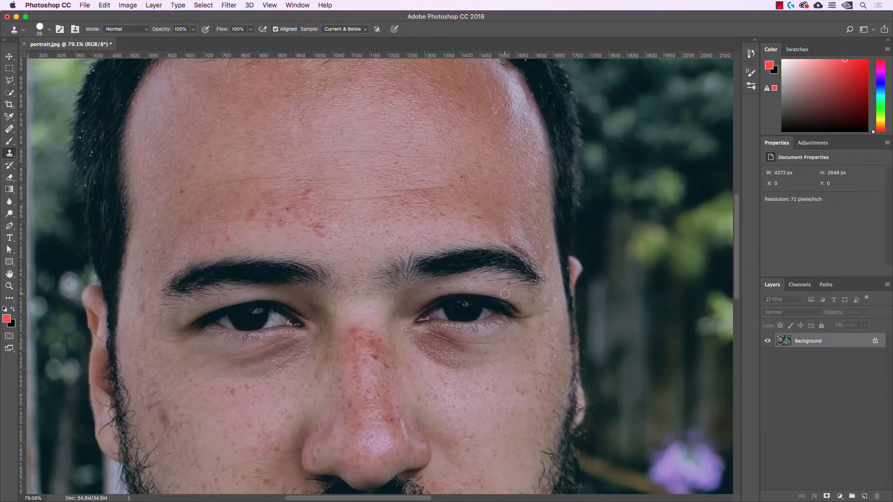
alt+click(481, 307)
mouse_move(443, 153)
mouse_down()
mouse_move(420, 167)
mouse_move(443, 146)
mouse_move(432, 158)
mouse_move(453, 151)
mouse_move(437, 148)
mouse_move(432, 127)
mouse_move(388, 152)
mouse_move(400, 153)
mouse_move(388, 165)
mouse_move(414, 167)
mouse_move(388, 168)
mouse_move(455, 167)
mouse_move(456, 151)
mouse_move(428, 143)
mouse_move(463, 142)
mouse_move(457, 152)
mouse_move(475, 155)
mouse_move(418, 180)
mouse_move(382, 165)
mouse_move(392, 178)
mouse_move(389, 159)
mouse_move(389, 175)
mouse_move(435, 179)
mouse_move(467, 168)
mouse_move(478, 151)
mouse_up()
mouse_move(474, 139)
mouse_down()
mouse_move(489, 152)
mouse_move(484, 164)
mouse_move(483, 145)
mouse_move(401, 134)
mouse_up()
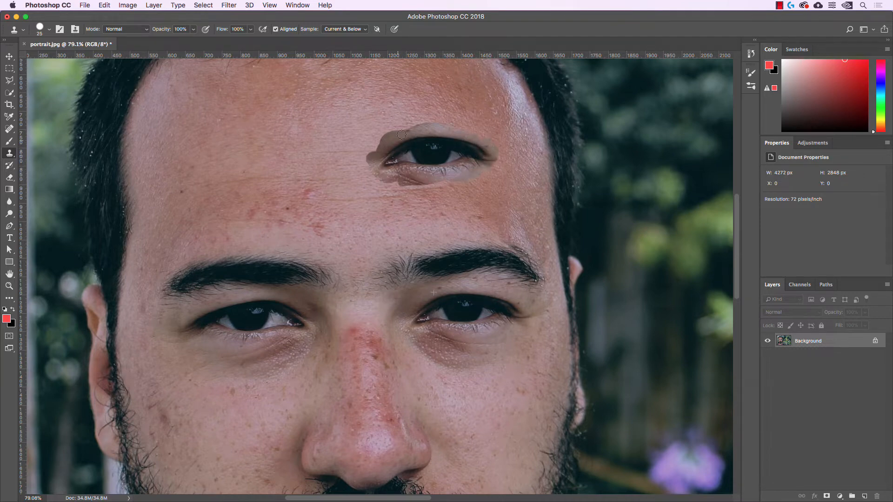
mouse_move(413, 178)
mouse_down()
mouse_move(457, 174)
mouse_move(485, 145)
mouse_move(424, 127)
mouse_move(394, 130)
mouse_move(374, 146)
mouse_move(376, 170)
mouse_move(405, 185)
mouse_move(510, 170)
mouse_move(506, 144)
mouse_move(435, 127)
mouse_move(399, 131)
mouse_move(379, 157)
mouse_up()
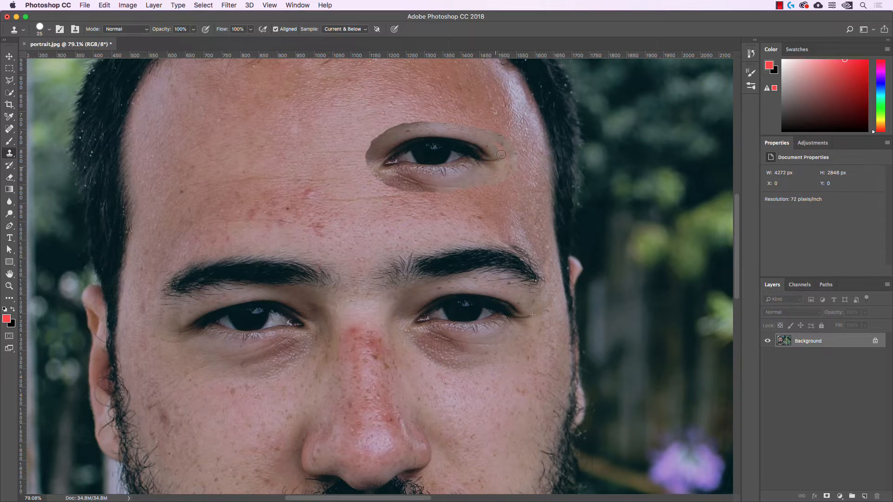
drag(501, 154, 503, 165)
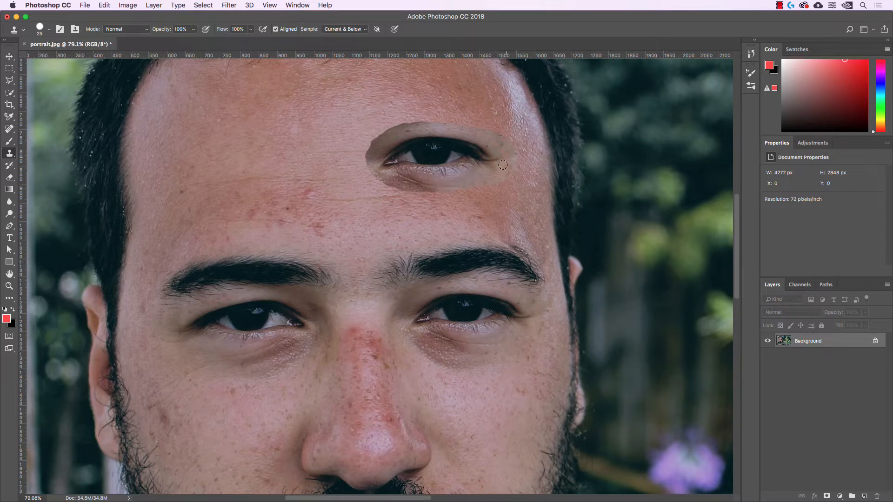
alt+click(257, 307)
mouse_move(265, 149)
mouse_down()
mouse_move(251, 140)
mouse_move(274, 135)
mouse_move(230, 156)
mouse_move(225, 139)
mouse_move(216, 153)
mouse_move(269, 173)
mouse_move(292, 155)
mouse_move(284, 126)
mouse_move(282, 153)
mouse_move(309, 145)
mouse_move(235, 131)
mouse_move(201, 148)
mouse_move(215, 165)
mouse_move(200, 162)
mouse_move(217, 172)
mouse_up()
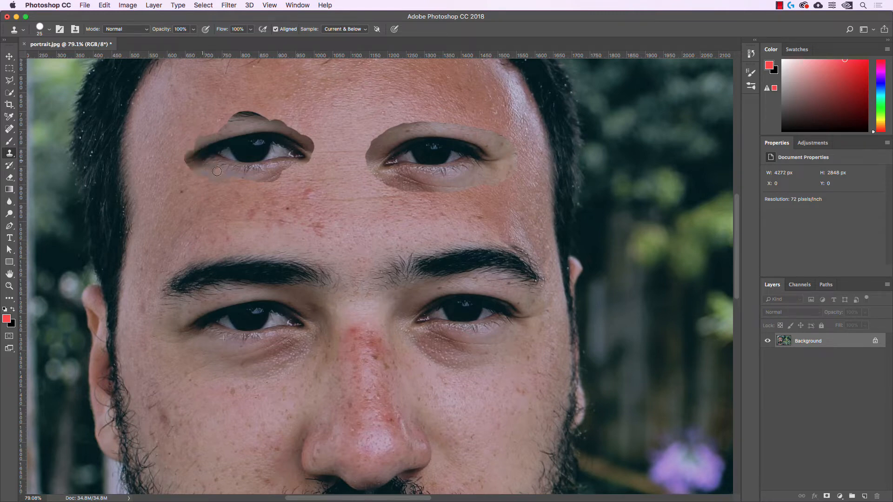
Step: Undo the cloned eyes and the mole retouching on the Background layer
alt+click(442, 234)
key(super+z)
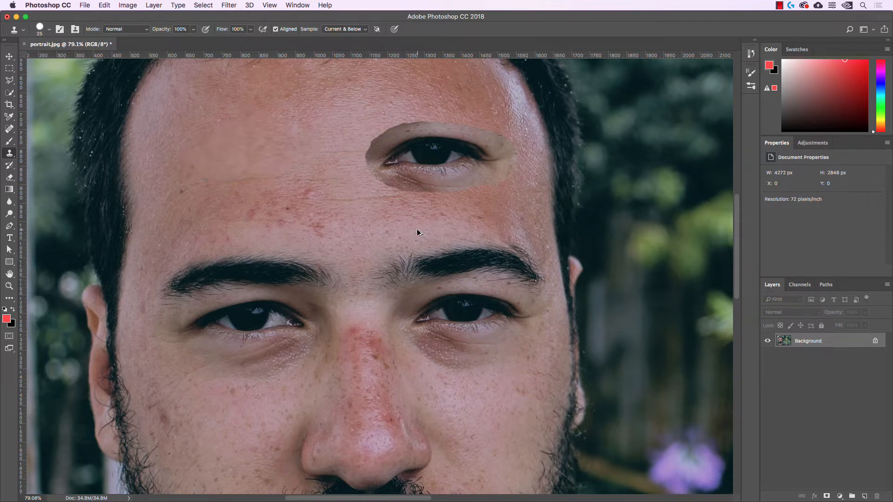
key(super+z)
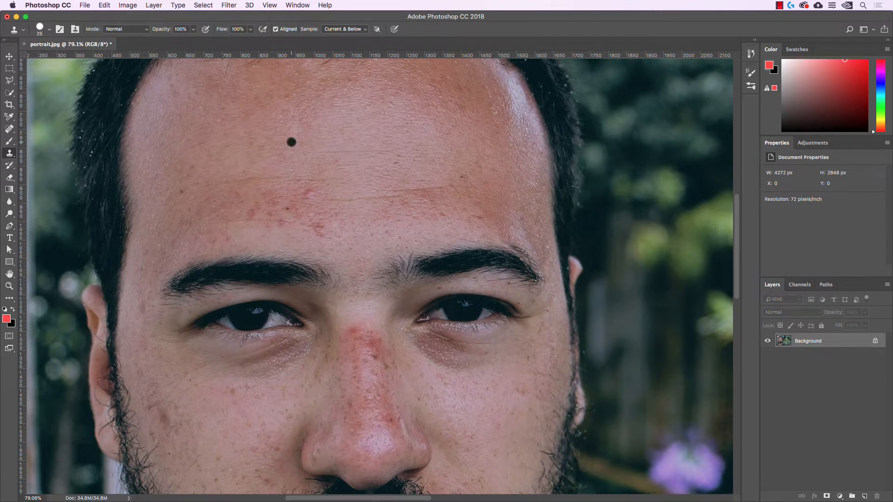
key(super+r)
drag(299, 143, 335, 158)
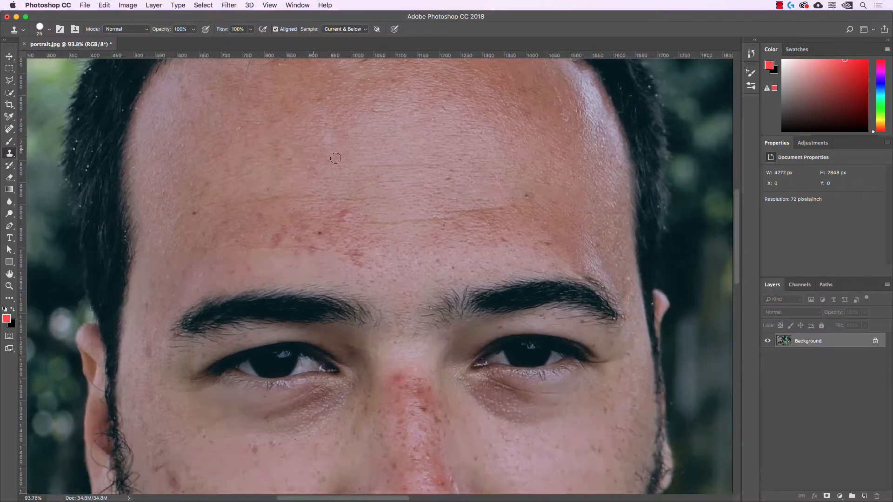
drag(398, 175, 380, 205)
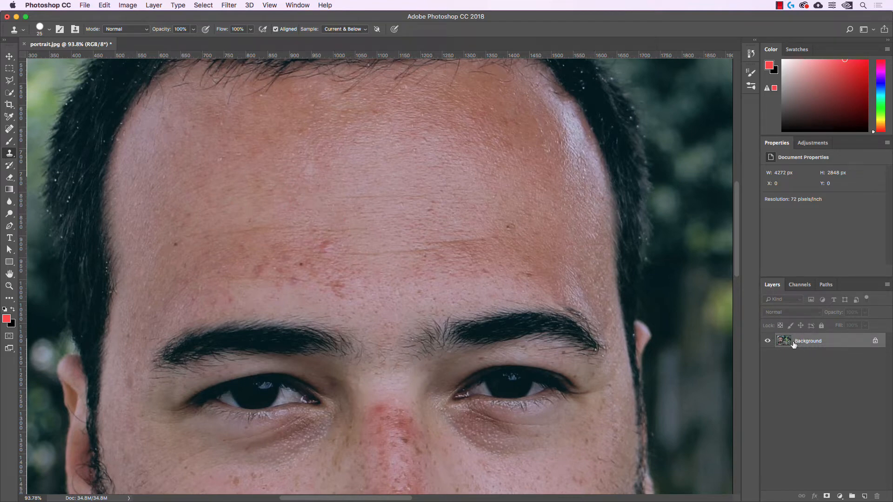
key(super+z)
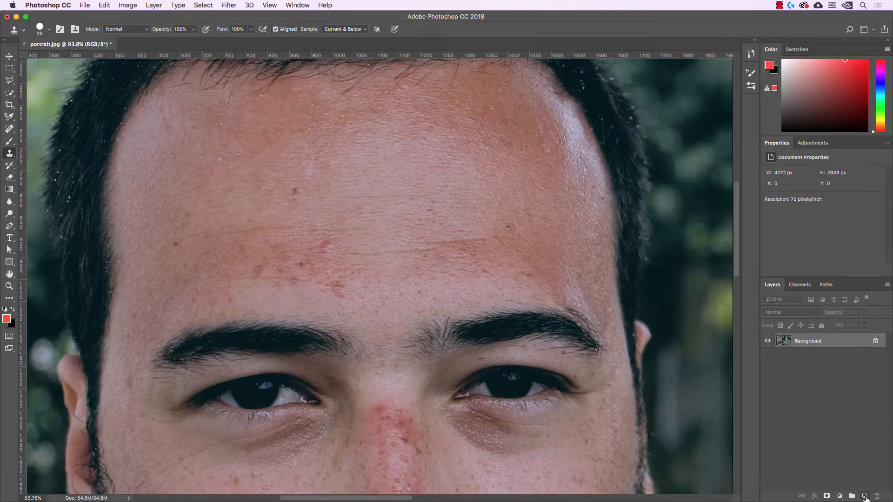
Step: Add a new empty layer above the Background and set the Clone Stamp sampling to Current Layer
click(864, 496)
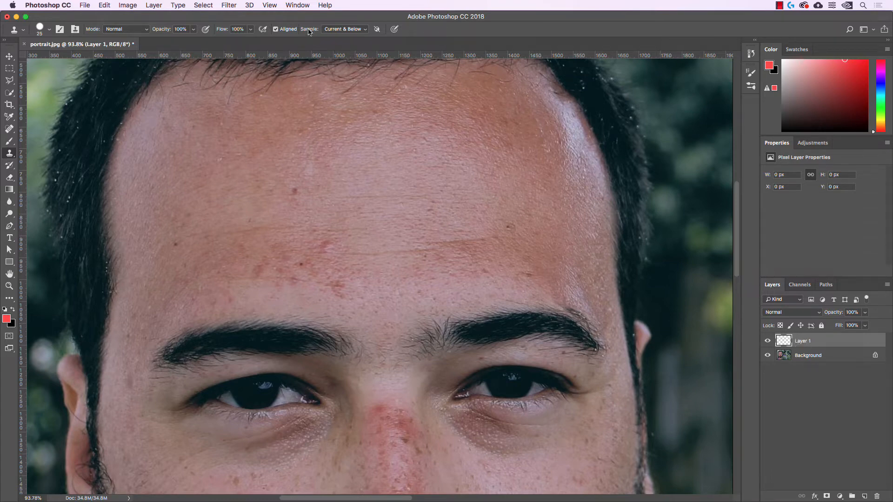
click(342, 28)
click(310, 32)
click(341, 30)
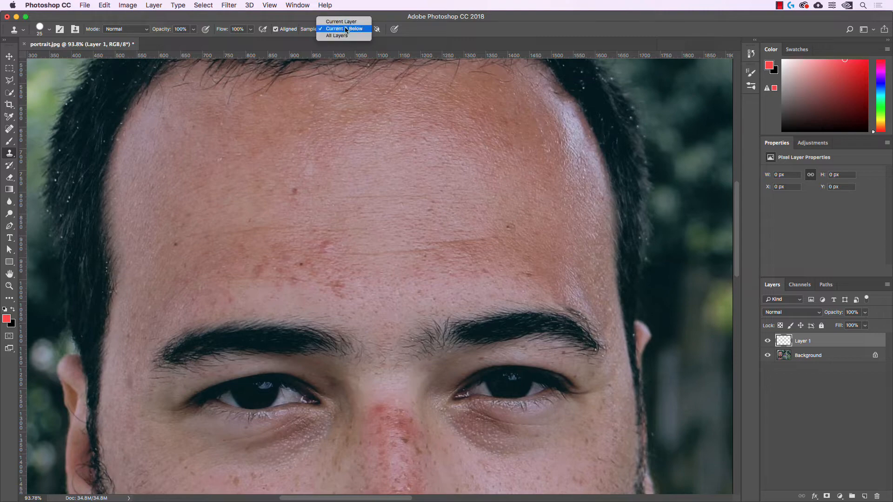
click(347, 23)
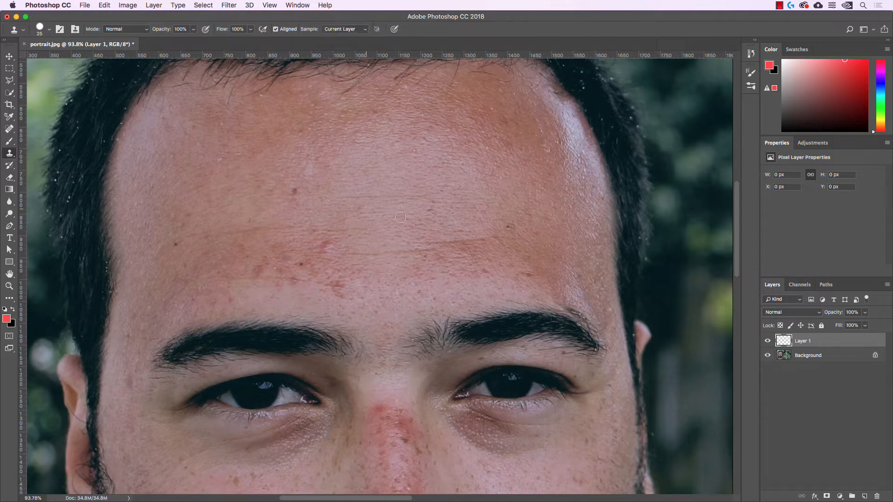
Step: Check the new layer alone by briefly hiding the Background, and set the clone sampling to Current & Below
click(768, 355)
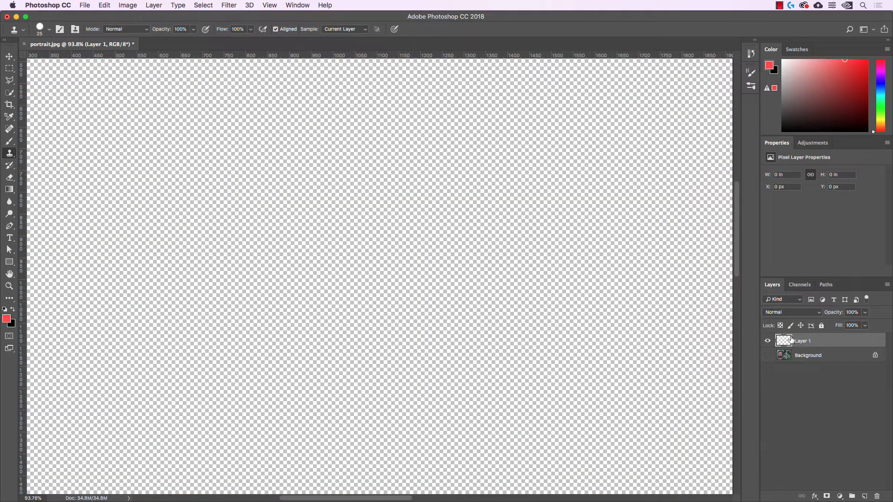
click(768, 356)
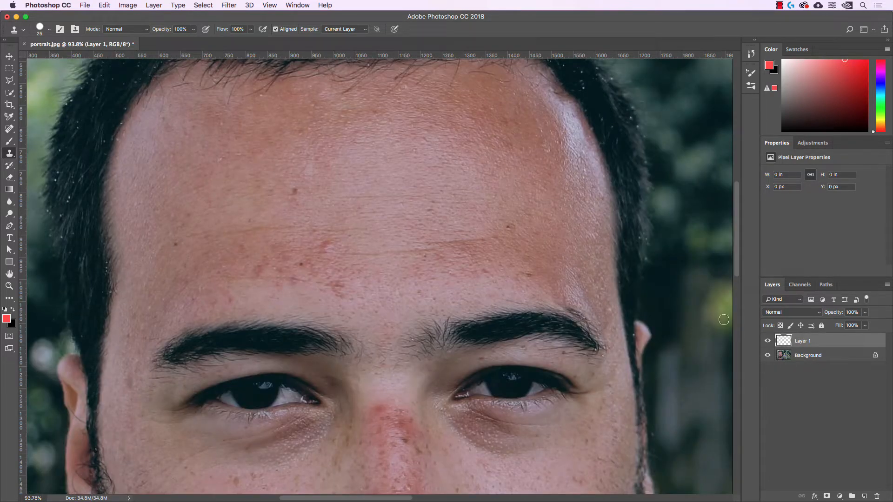
click(361, 30)
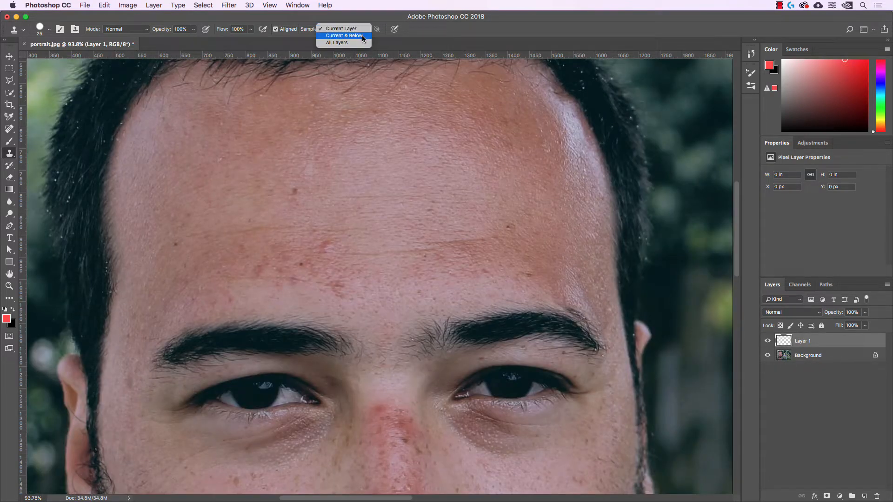
click(362, 36)
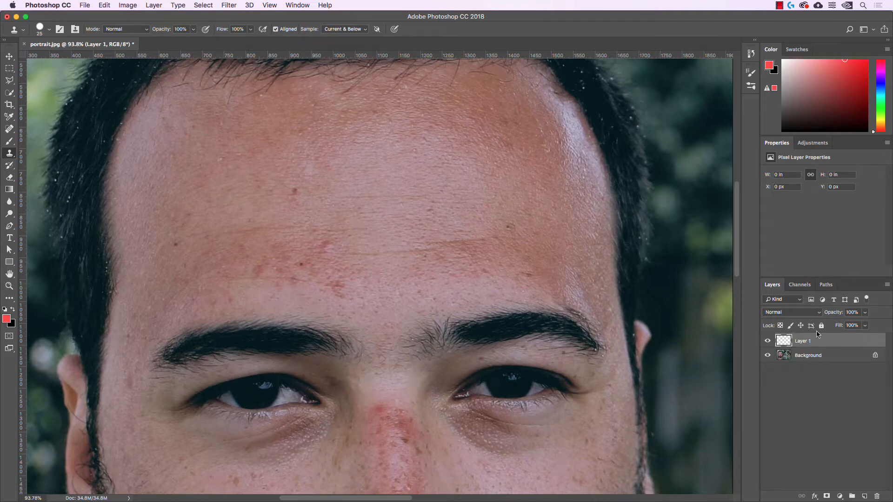
Step: Sample clean skin near the forehead mole and clone it over the mole on Layer 1
scroll(279, 200, up, 3)
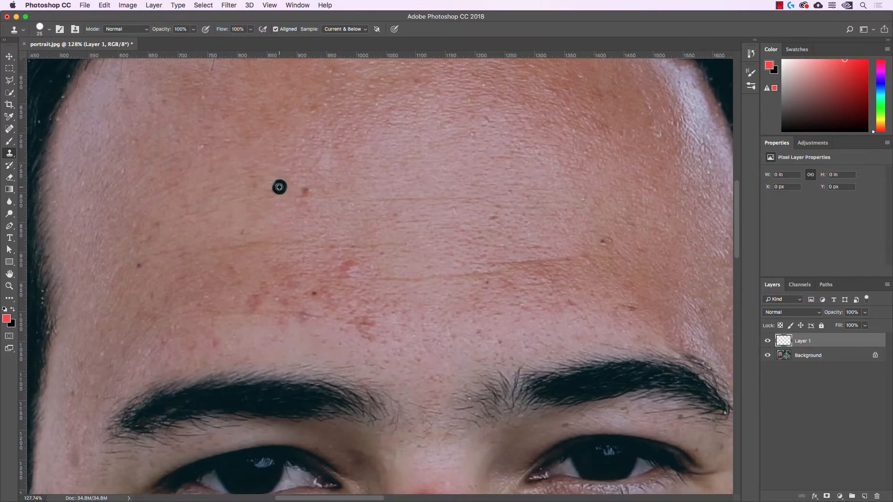
scroll(279, 187, up, 1)
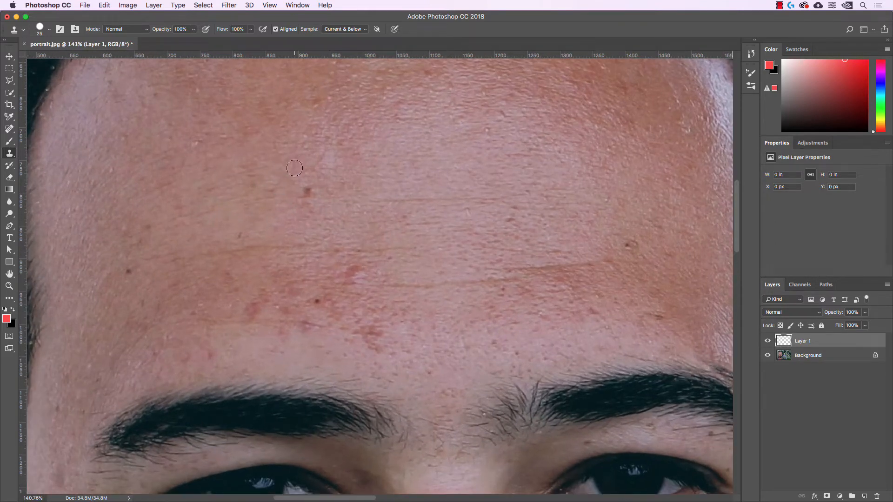
alt+click(296, 170)
click(309, 188)
Step: Toggle the visibility of the Background and Layer 1 to inspect the cloned patch and compare before and after
click(768, 356)
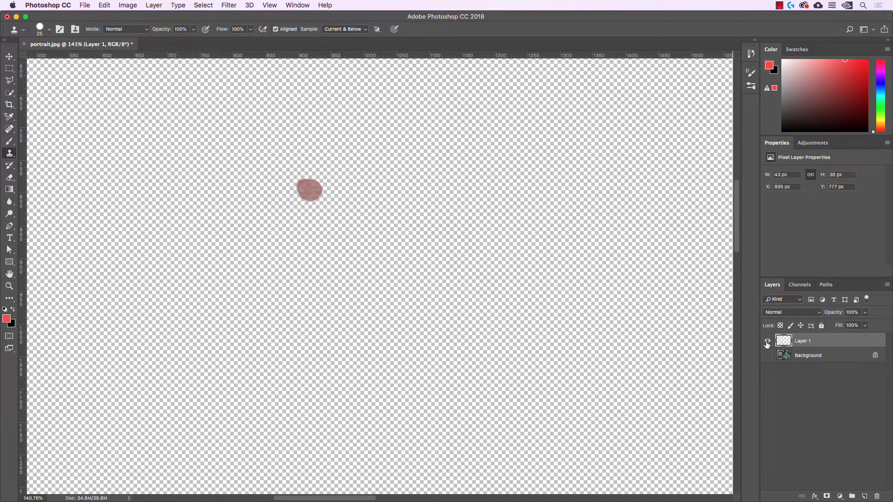
click(768, 342)
click(767, 341)
click(768, 356)
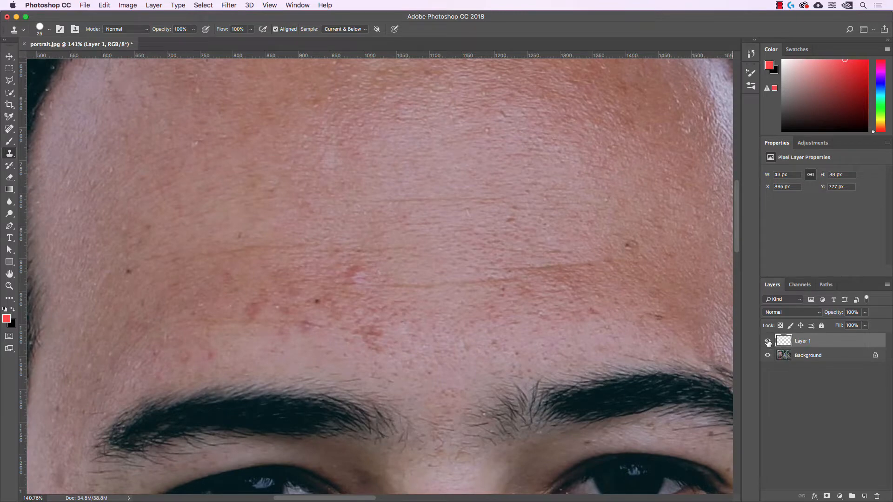
click(768, 342)
click(768, 342)
click(768, 342)
click(768, 342)
Step: Rename Layer 1 as Retouching
text(Retouching)
key(Return)
Step: Compare the portrait with the Retouching layer on and off, and view its cloned patch with the Background hidden
click(767, 342)
click(767, 343)
click(767, 342)
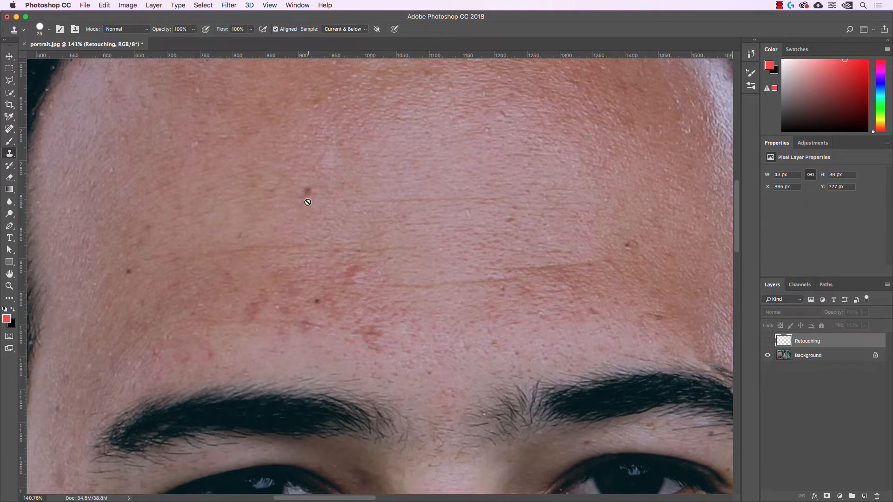
click(767, 342)
click(767, 342)
click(767, 342)
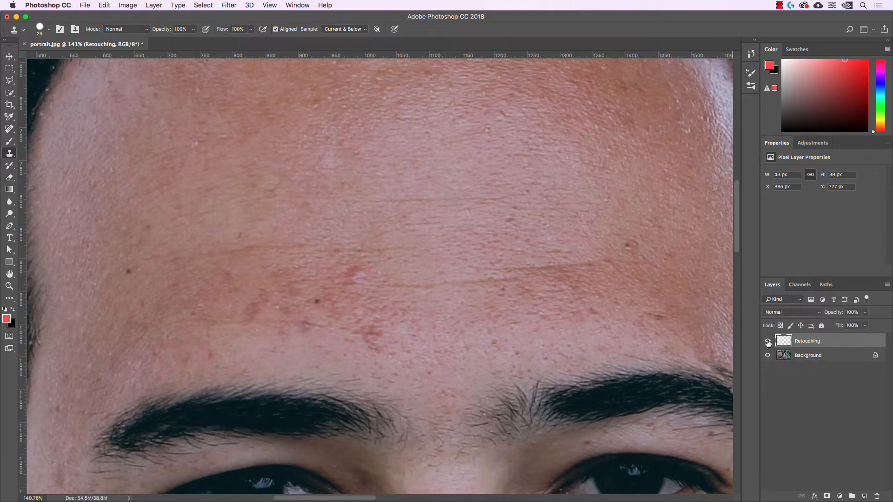
click(768, 342)
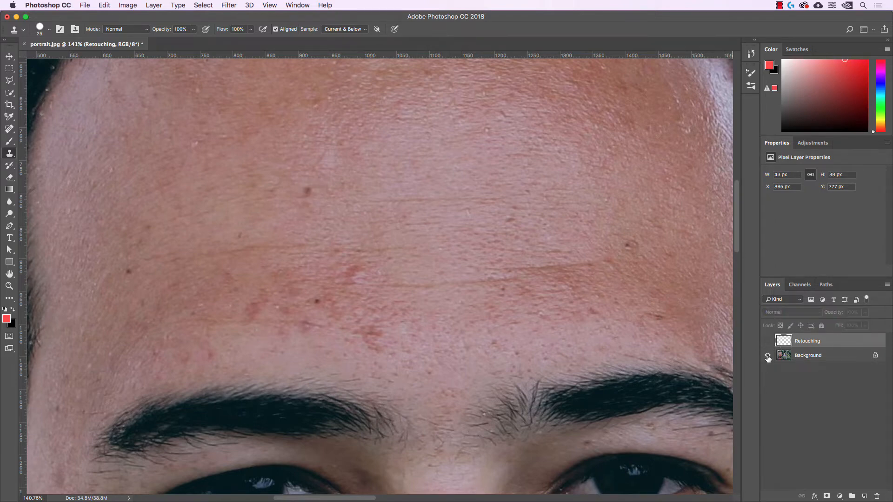
click(767, 357)
click(767, 341)
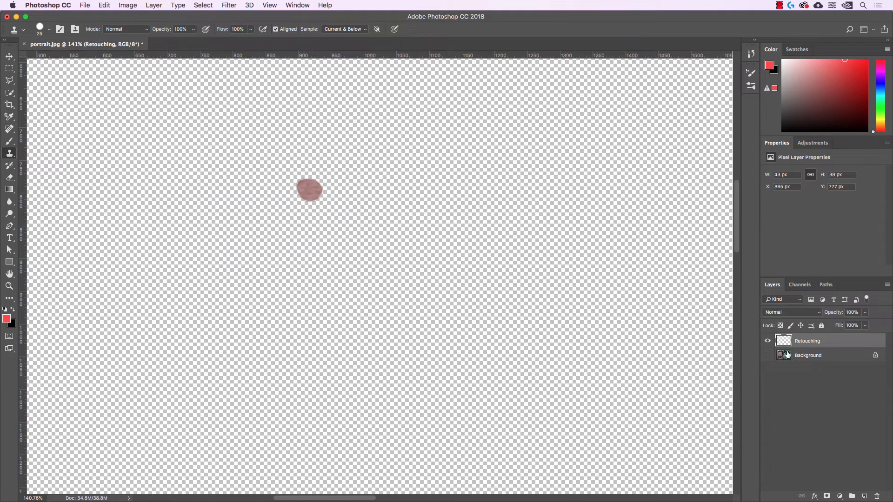
Step: Show the Background again and toggle the Retouching layer to compare the forehead before and after
click(768, 354)
click(767, 342)
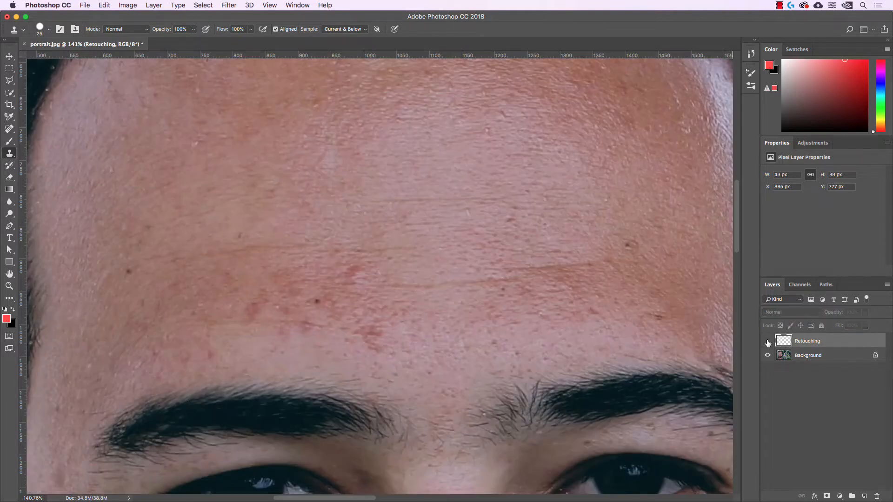
click(768, 341)
click(768, 342)
click(768, 342)
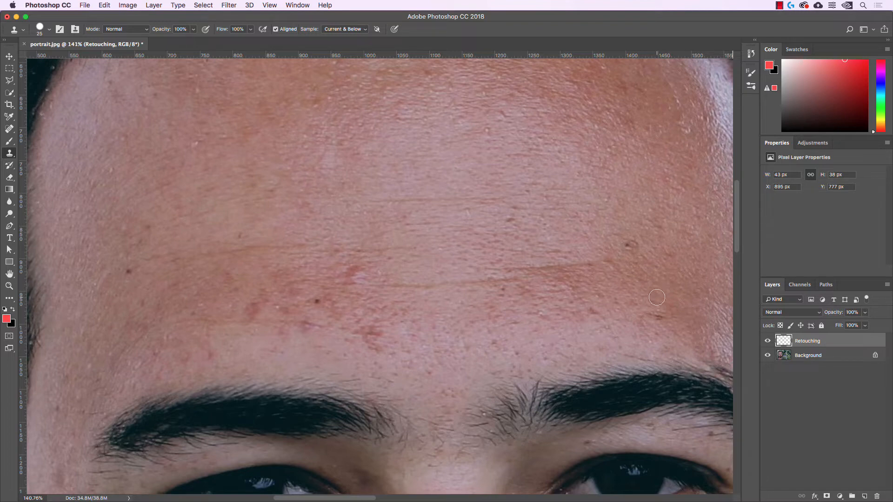
Step: Sample clean skin above the mole near the right side of the forehead and clone it over the mole
alt+click(627, 232)
click(630, 246)
alt+click(647, 231)
click(638, 246)
Step: Clone clean skin over the two dark spots on the left side of the forehead
scroll(454, 209, left, 3)
scroll(454, 210, up, 1)
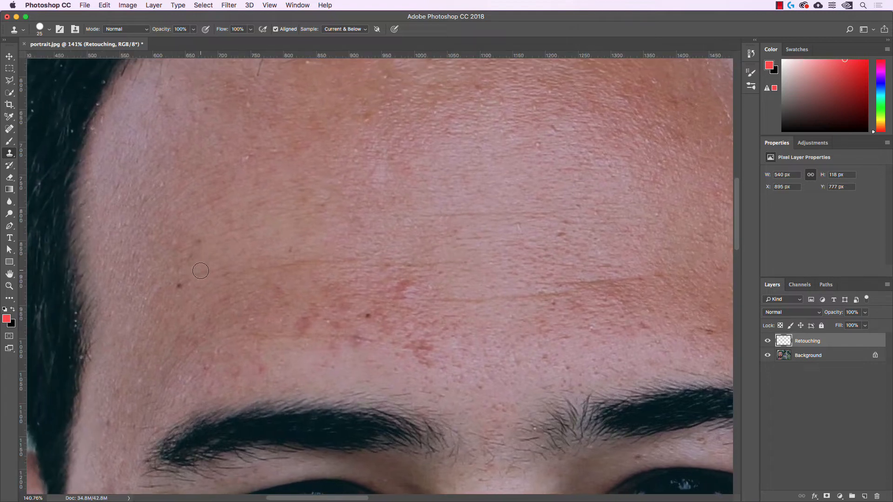
click(180, 285)
click(200, 240)
scroll(381, 231, right, 2)
scroll(381, 231, up, 1)
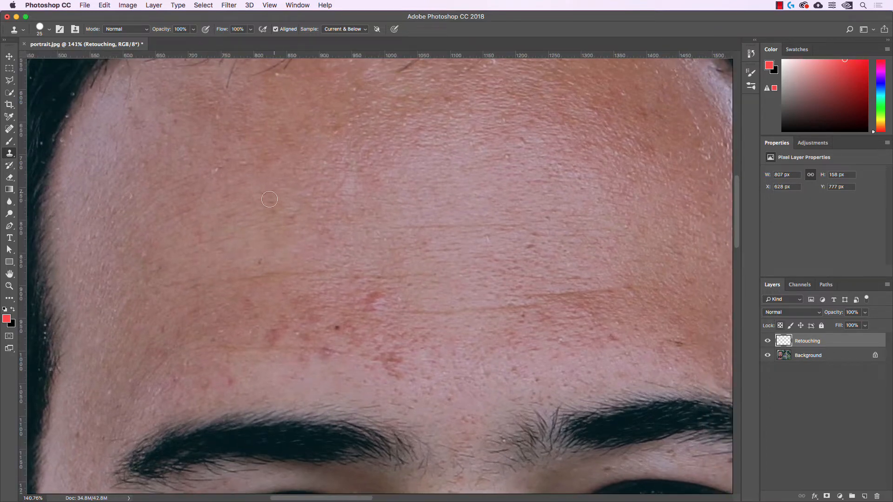
Step: Switch to the Content-Aware Spot Healing Brush sampling all layers, and heal blemishes in the middle of the forehead with a smaller brush
click(10, 129)
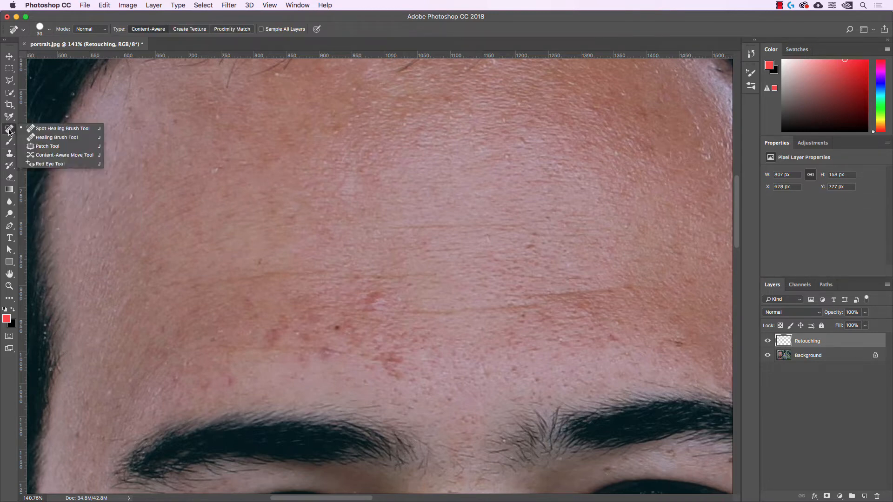
click(61, 129)
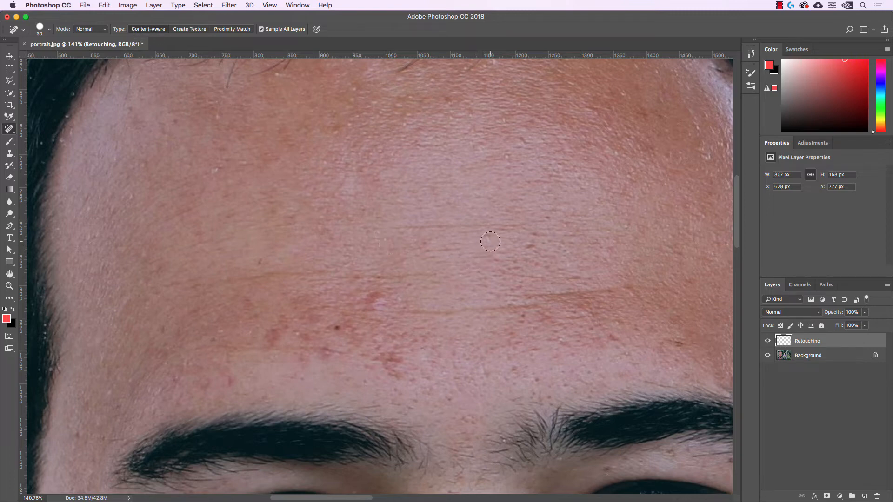
scroll(490, 241, up, 2)
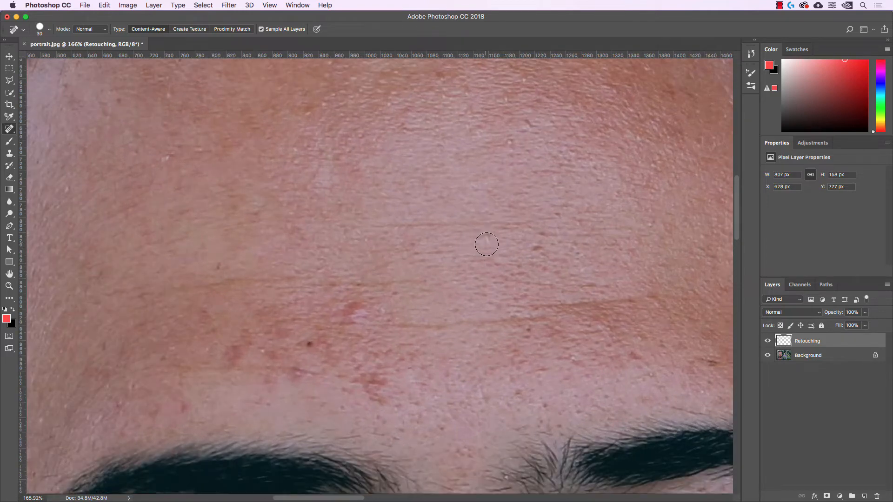
key(bracketleft)
click(485, 240)
drag(507, 143, 510, 146)
Step: Reduce the healing brush to 15 px and heal the small spots on the upper right of the forehead
key(bracketleft)
click(534, 245)
click(530, 123)
click(577, 224)
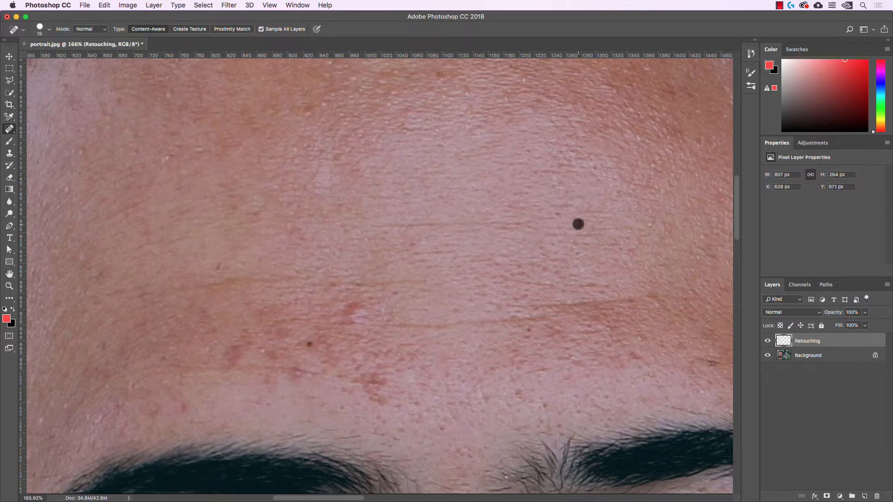
click(496, 100)
Step: Heal the dark mole and nearby small spots on the forehead above the left eyebrow
drag(319, 273, 429, 231)
key(super+r)
drag(318, 357, 267, 379)
drag(449, 294, 435, 322)
click(453, 324)
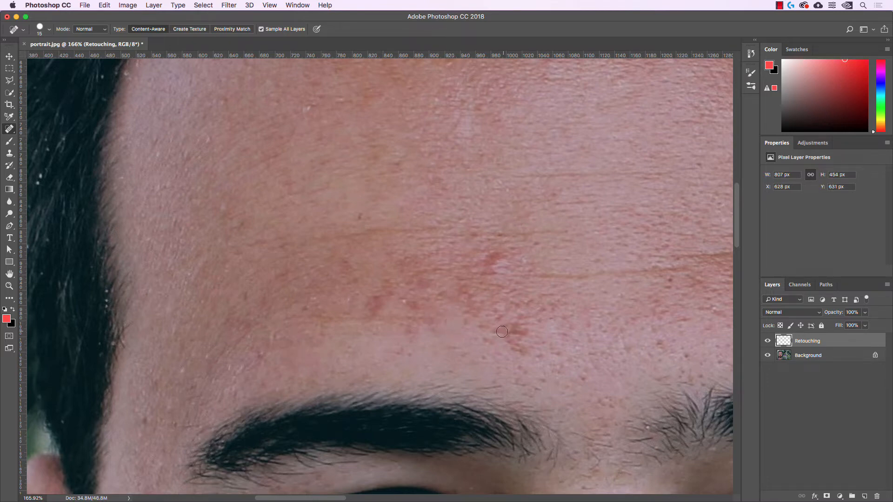
Step: Heal the reddish blemish cluster just above the inner end of the left eyebrow
mouse_move(502, 332)
mouse_down()
mouse_move(488, 328)
mouse_move(516, 328)
mouse_move(521, 349)
mouse_move(527, 327)
mouse_move(517, 323)
mouse_up()
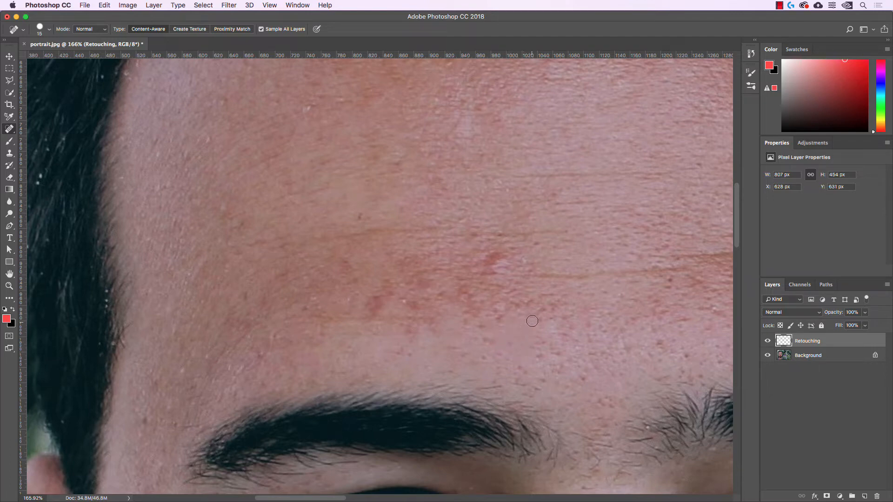
click(533, 317)
click(496, 319)
mouse_move(507, 336)
mouse_down()
mouse_move(495, 311)
mouse_move(532, 302)
mouse_up()
click(482, 322)
click(487, 339)
Step: Enlarge the healing brush to 40 px and paint over the red patches on the forehead above the left eyebrow
key(bracketright)
key(bracketright)
key(bracketright)
mouse_move(497, 262)
mouse_down()
mouse_move(504, 284)
mouse_move(505, 262)
mouse_move(419, 261)
mouse_move(395, 273)
mouse_move(379, 309)
mouse_move(416, 320)
mouse_move(411, 285)
mouse_move(426, 295)
mouse_move(453, 288)
mouse_move(469, 302)
mouse_move(476, 279)
mouse_move(498, 296)
mouse_move(498, 263)
mouse_move(479, 250)
mouse_move(446, 274)
mouse_move(479, 303)
mouse_up()
scroll(485, 298, down, 8)
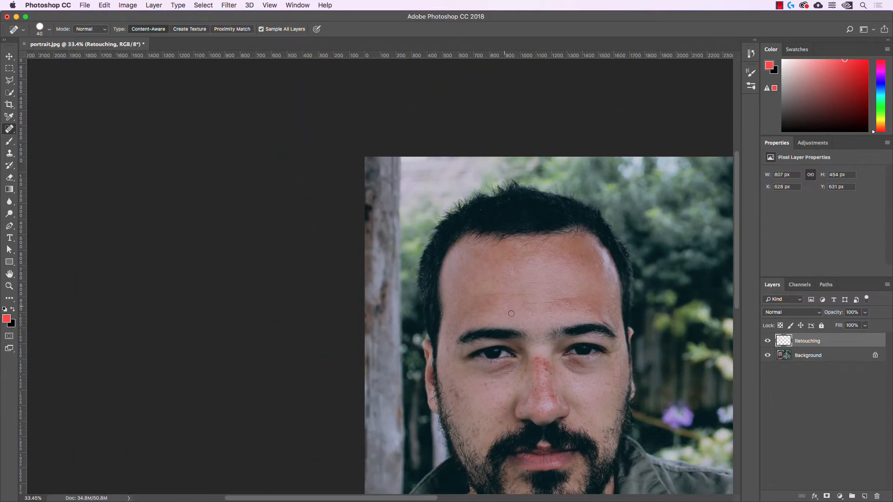
scroll(517, 304, up, 3)
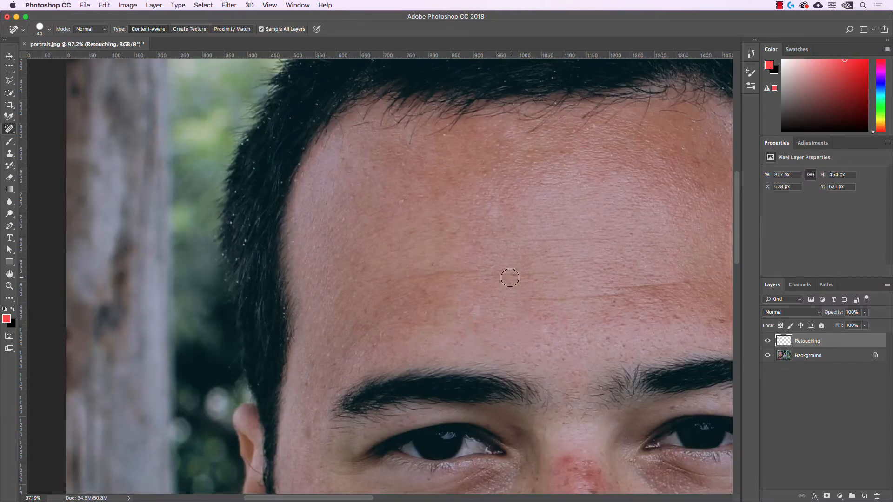
Step: Heal the remaining redness and uneven patches across the lower left part of the forehead
drag(506, 271, 525, 300)
click(476, 324)
click(434, 305)
click(423, 292)
click(454, 310)
Step: Reduce the healing brush to 20 px and heal the small spots on the upper forehead near the hairline
key(bracketleft)
key(bracketleft)
scroll(695, 136, right, 2)
click(689, 131)
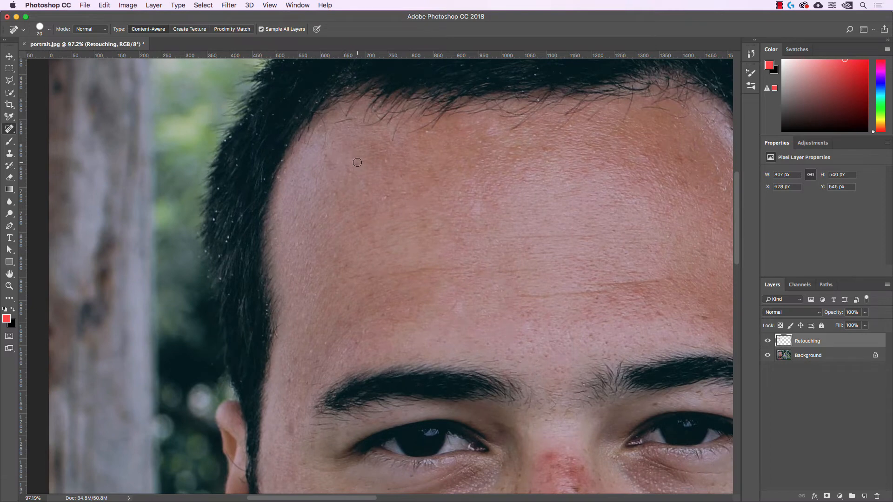
drag(382, 198, 395, 192)
click(368, 196)
click(331, 194)
Step: View the Retouching layer's patches with the Background hidden, and compare the forehead with the Retouching layer off and on
scroll(392, 200, right, 4)
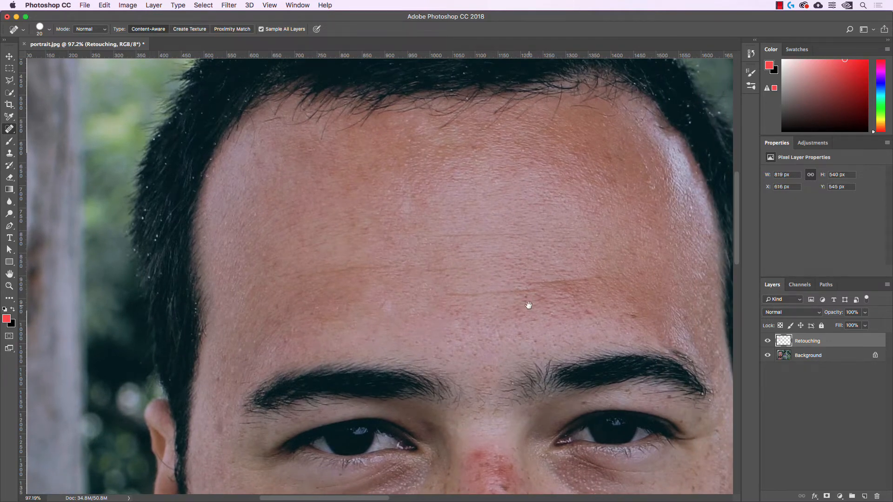
drag(528, 305, 520, 255)
scroll(520, 246, up, 3)
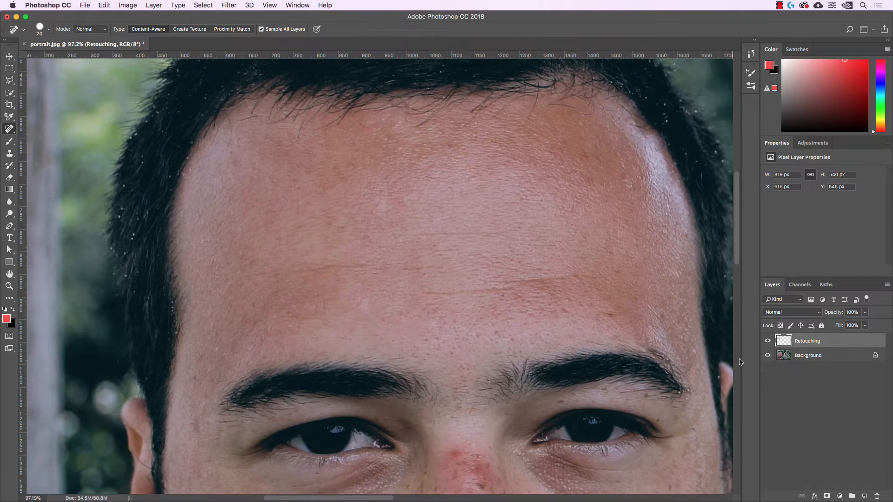
click(767, 356)
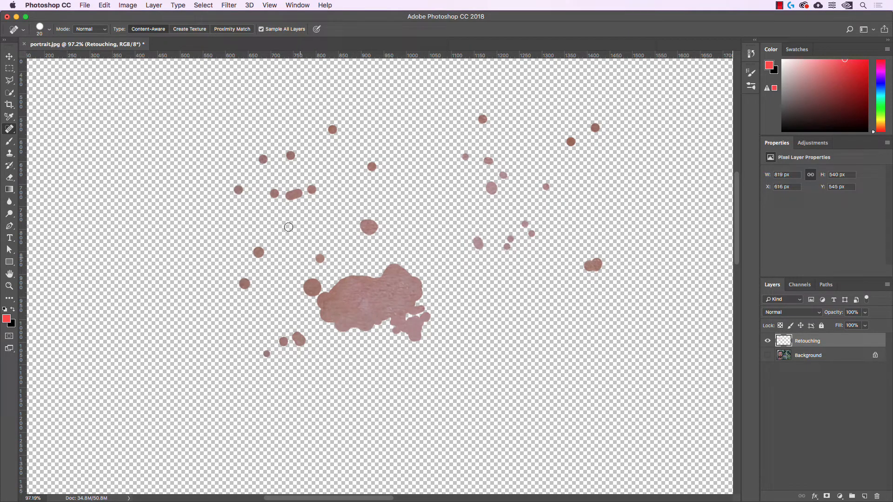
click(768, 356)
click(767, 342)
click(768, 342)
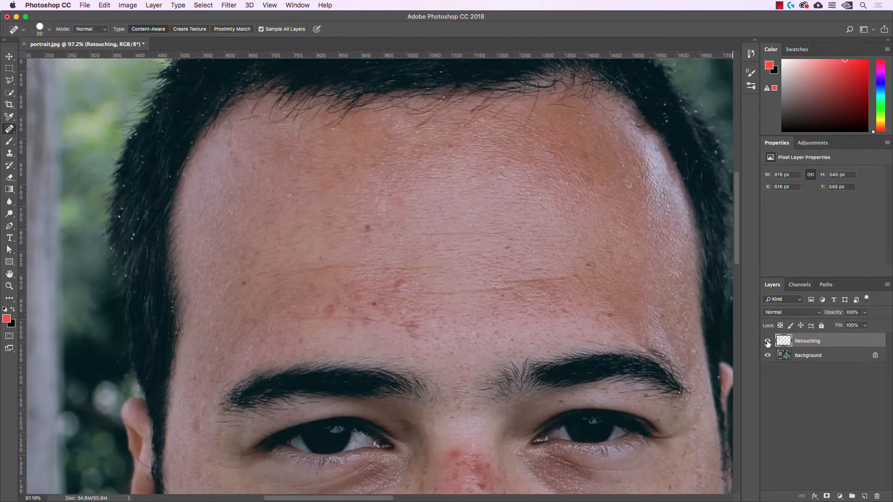
click(767, 342)
click(768, 342)
click(767, 342)
click(767, 342)
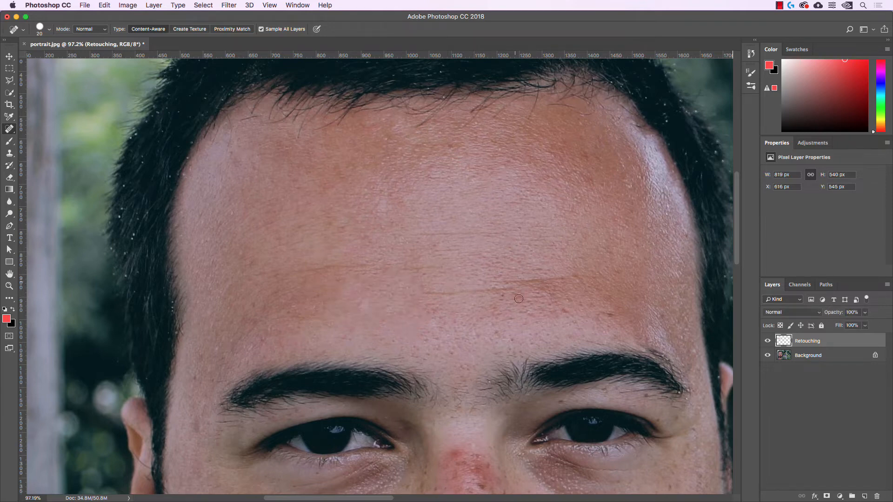
Step: Try to heal the redness on the nose bridge with a 35 px Spot Healing Brush, and undo those strokes
scroll(518, 299, down, 10)
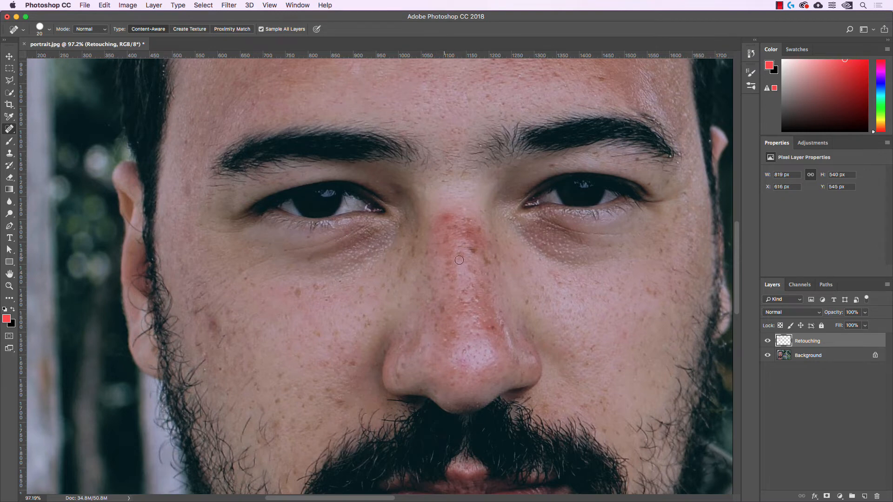
scroll(458, 260, up, 2)
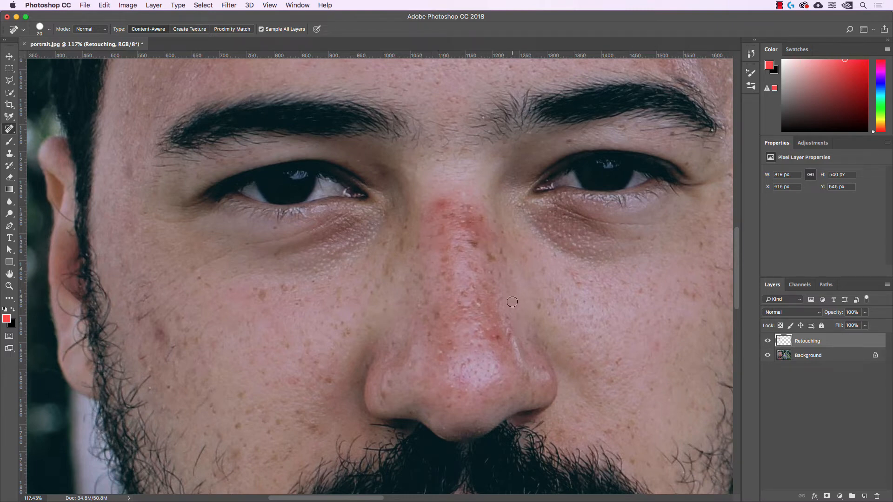
key(bracketright)
key(bracketright)
key(bracketright)
click(444, 205)
mouse_move(444, 205)
mouse_down()
mouse_move(449, 236)
mouse_move(461, 235)
mouse_move(464, 209)
mouse_move(471, 235)
mouse_move(478, 227)
mouse_move(486, 249)
mouse_move(445, 246)
mouse_move(447, 259)
mouse_move(466, 279)
mouse_up()
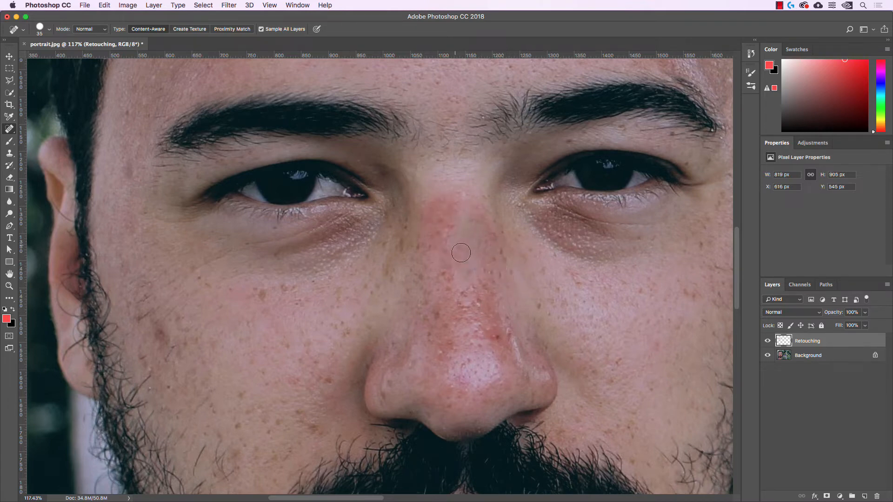
scroll(561, 289, down, 10)
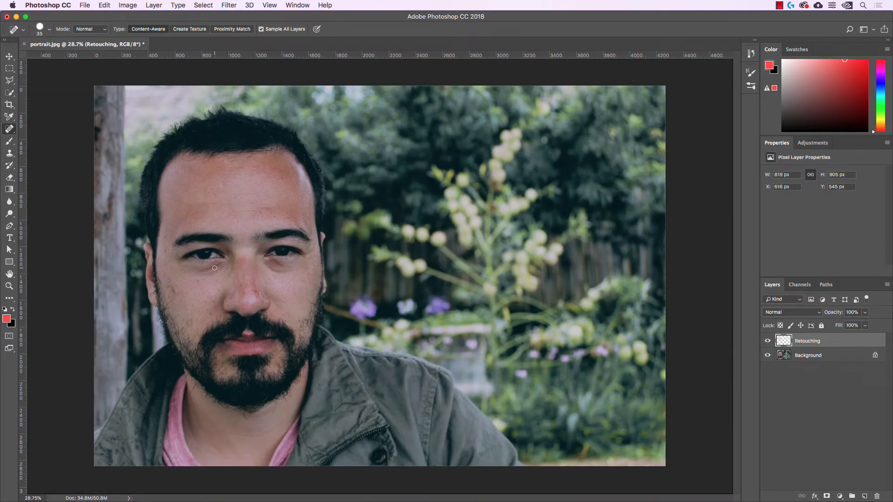
scroll(235, 274, up, 12)
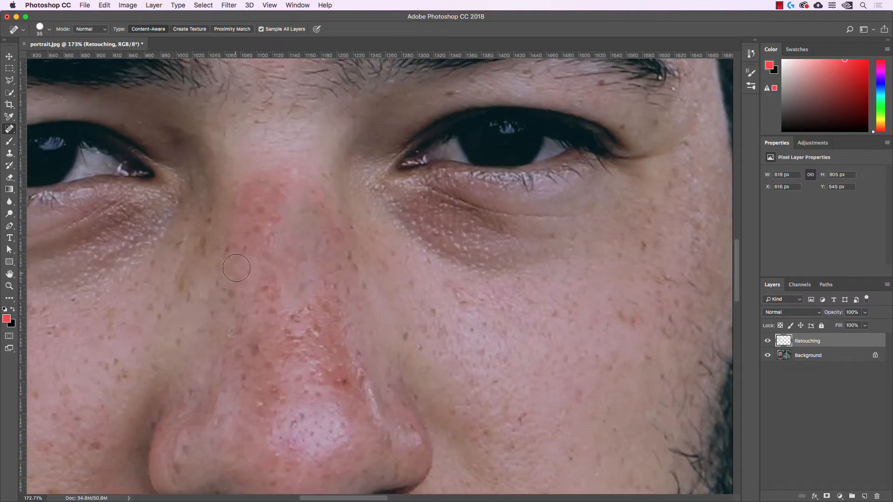
drag(258, 259, 315, 251)
key(ctrl+r)
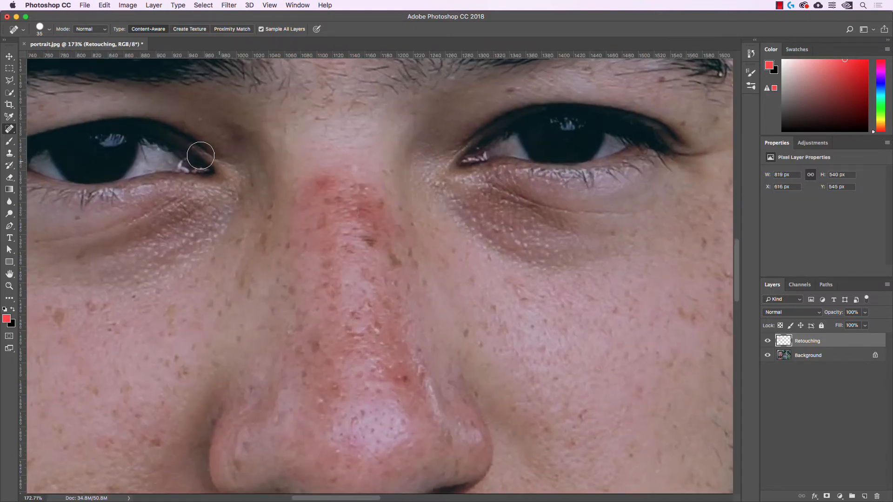
Step: Switch to the Healing Brush and try to heal the nose bridge using skin sampled lower on the nose
right_click(10, 130)
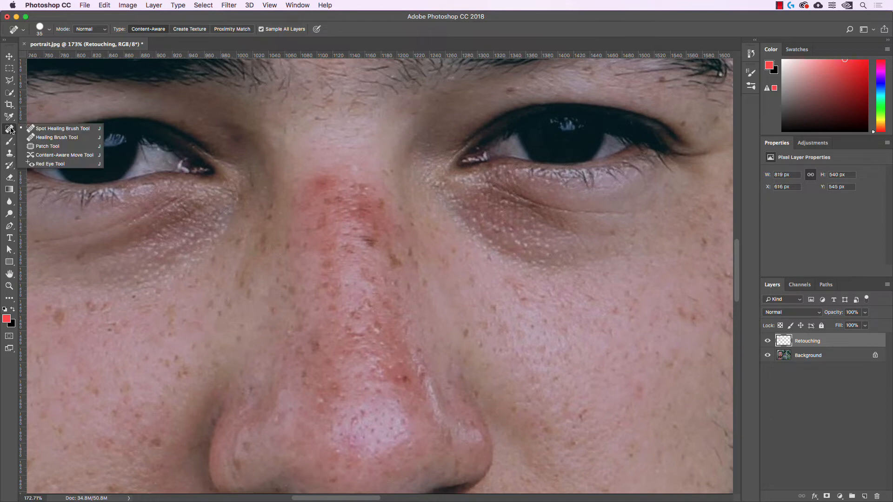
click(53, 138)
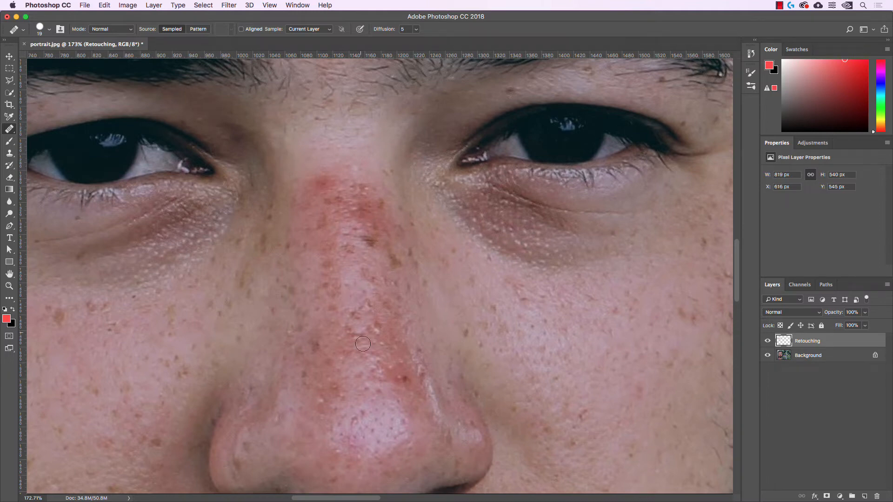
alt+click(353, 342)
scroll(353, 195, left, 2)
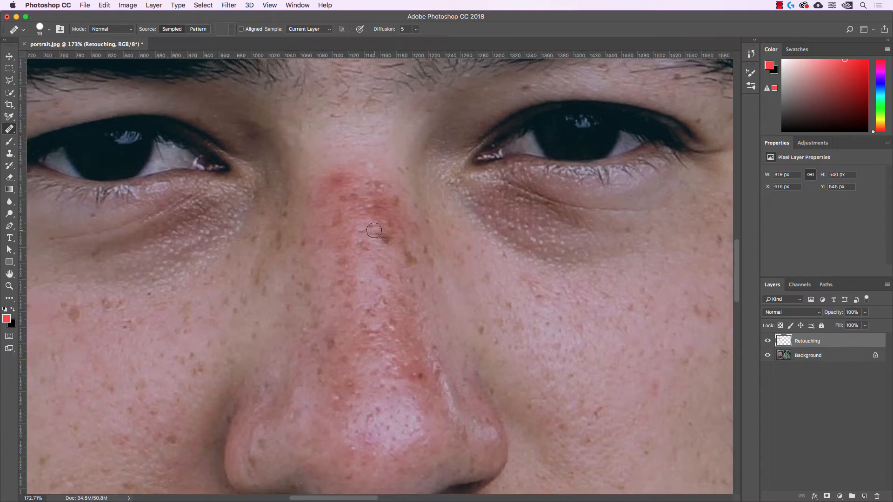
alt+click(369, 295)
drag(363, 246, 364, 237)
Step: Set the Healing Brush to sample Current & Below and heal blemishes on the upper nose bridge
click(304, 30)
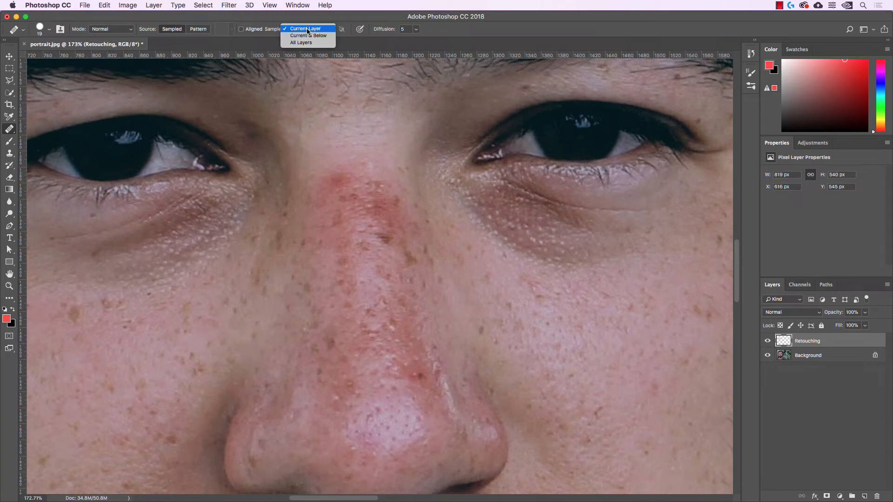
click(305, 29)
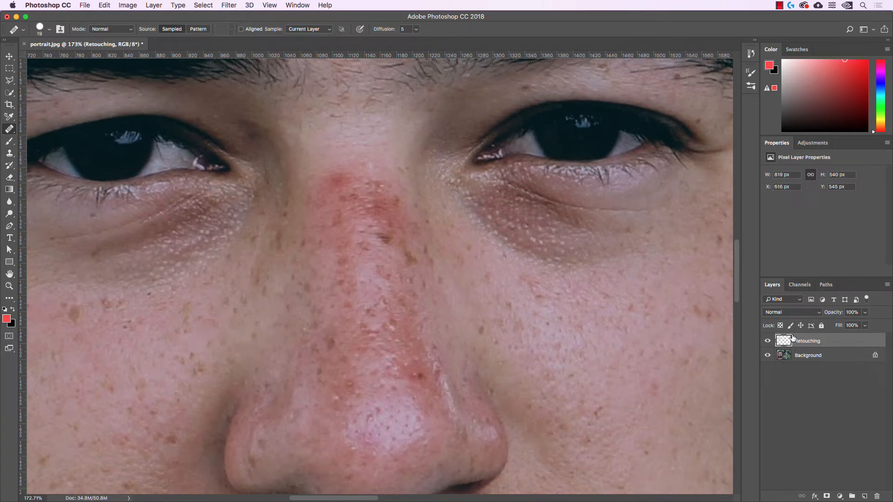
click(327, 30)
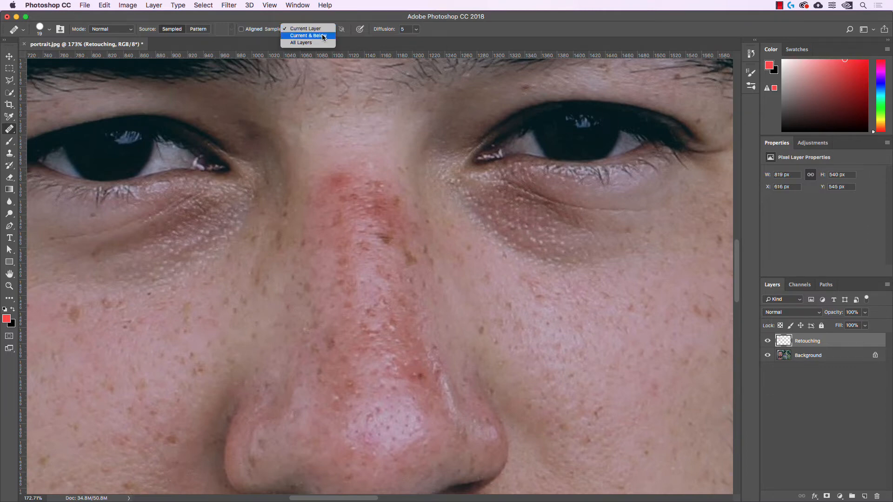
mouse_move(363, 247)
mouse_down()
mouse_move(358, 197)
mouse_move(361, 238)
mouse_move(374, 188)
mouse_up()
Step: Resample skin lower on the nose and heal the dark spots and redness in the middle of the upper bridge
alt+click(374, 287)
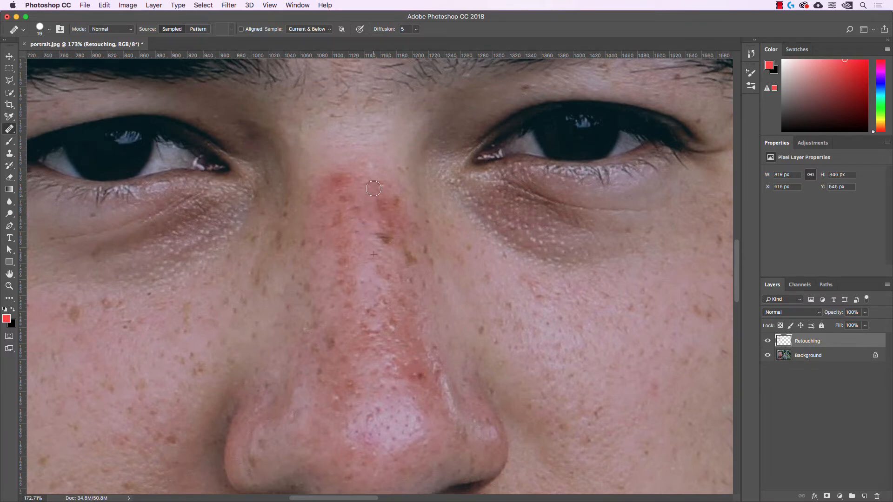
alt+click(367, 280)
drag(354, 238, 363, 207)
alt+click(390, 268)
mouse_move(382, 240)
mouse_down()
mouse_move(393, 233)
mouse_move(385, 216)
mouse_move(395, 197)
mouse_up()
Step: Sample nearby nose skin and heal the dark spots along the right side of the nose bridge
alt+click(399, 266)
alt+click(392, 261)
alt+click(389, 257)
alt+click(407, 270)
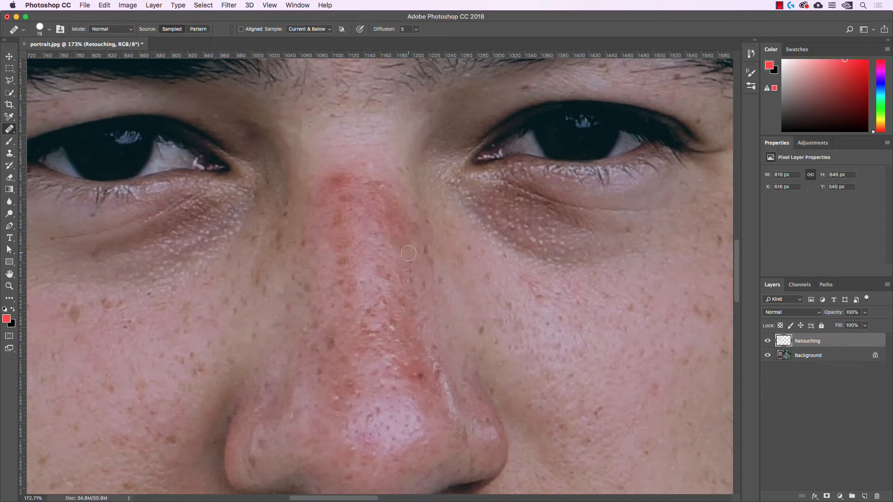
drag(404, 255, 398, 230)
alt+click(403, 273)
click(405, 254)
Step: Sample the clear skin above the nose bridge and heal the red spot at its upper left
alt+click(393, 258)
alt+click(341, 163)
click(339, 193)
click(335, 181)
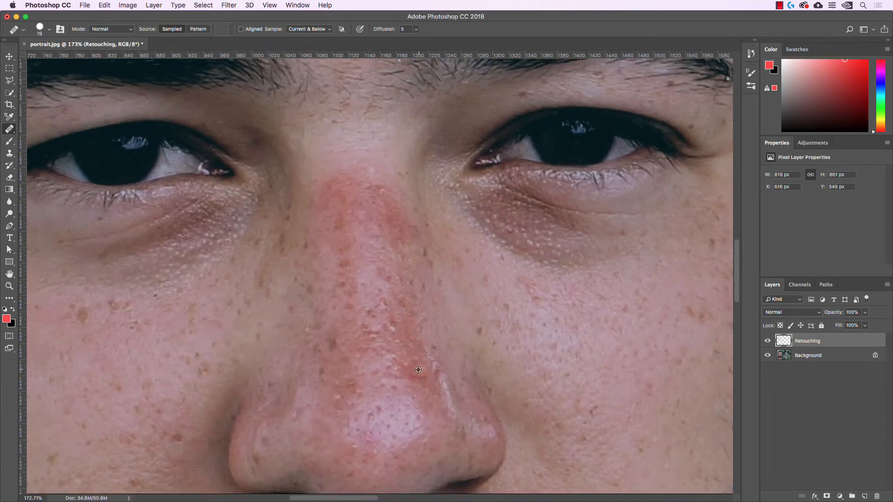
Step: Switch to the Spot Healing Brush at size 15 and remove the dark spots on both sides of the lower nose bridge
scroll(418, 370, down, 1)
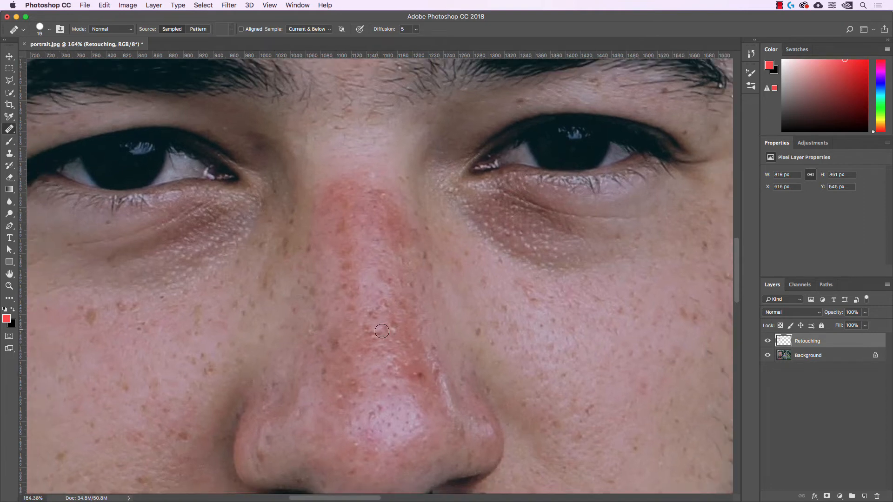
right_click(13, 132)
click(51, 127)
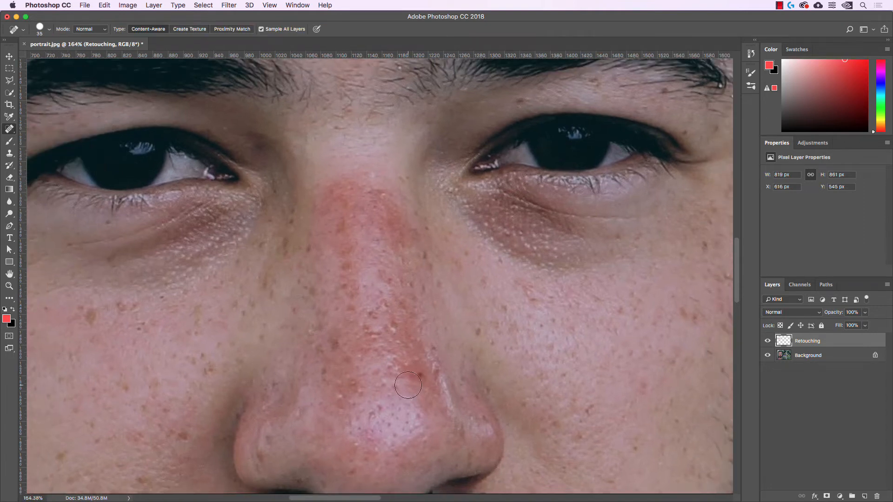
key(bracketleft)
key(bracketleft)
click(414, 372)
click(405, 362)
click(332, 343)
click(319, 350)
click(322, 372)
click(348, 307)
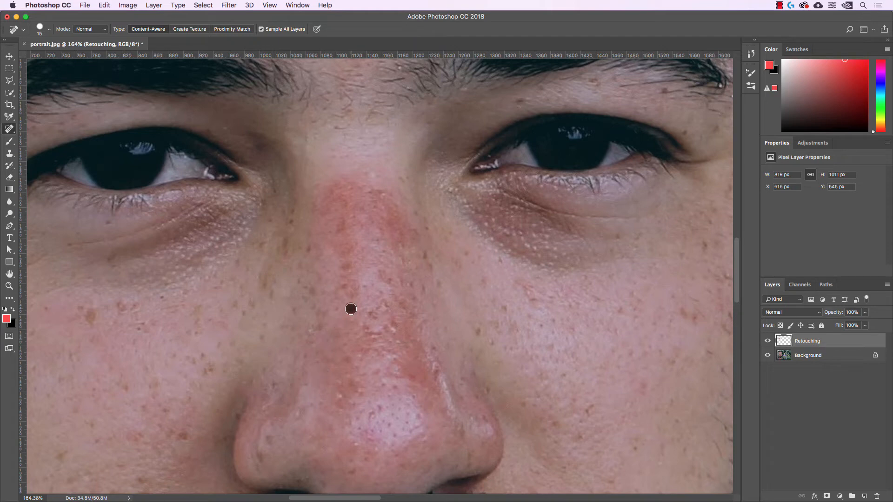
Step: Remove the remaining small dark spots across the middle of the nose bridge with the Spot Healing Brush
click(343, 287)
click(351, 296)
click(318, 322)
click(309, 331)
click(323, 326)
click(390, 326)
click(403, 303)
click(374, 307)
click(367, 326)
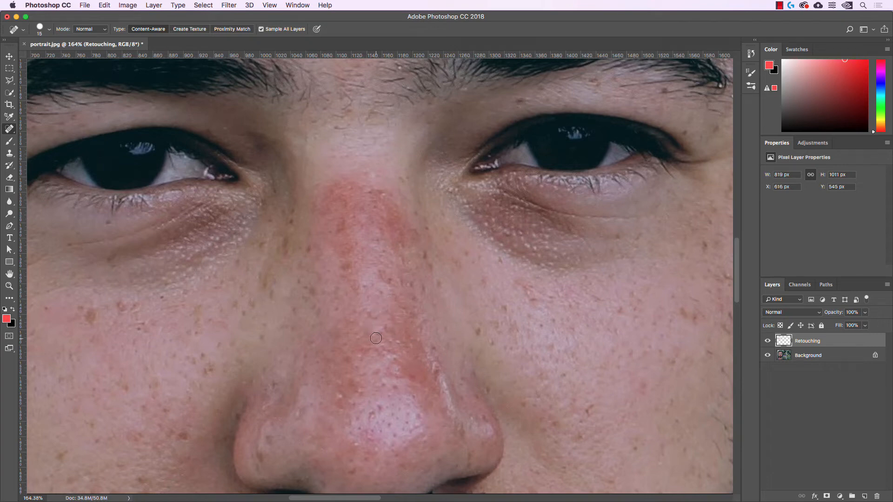
click(384, 329)
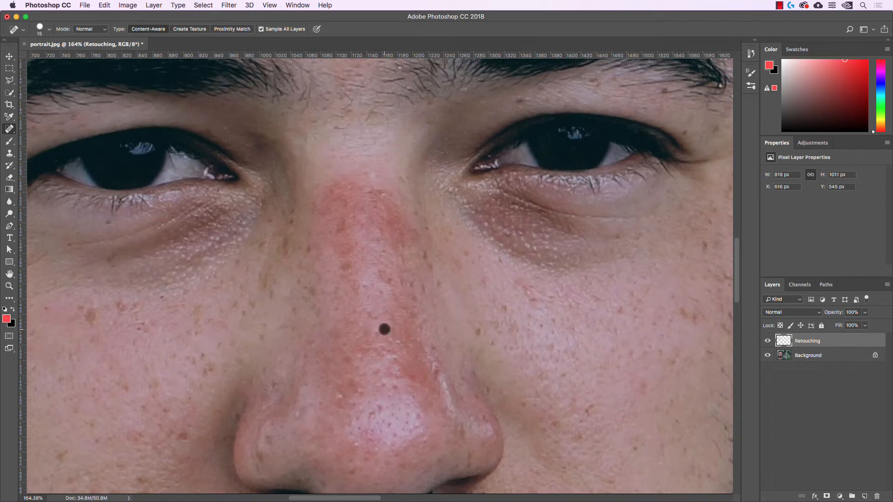
Step: Switch to the Healing Brush, sample skin midway down the nose and heal the red patches along the upper bridge's left side
right_click(8, 131)
click(47, 136)
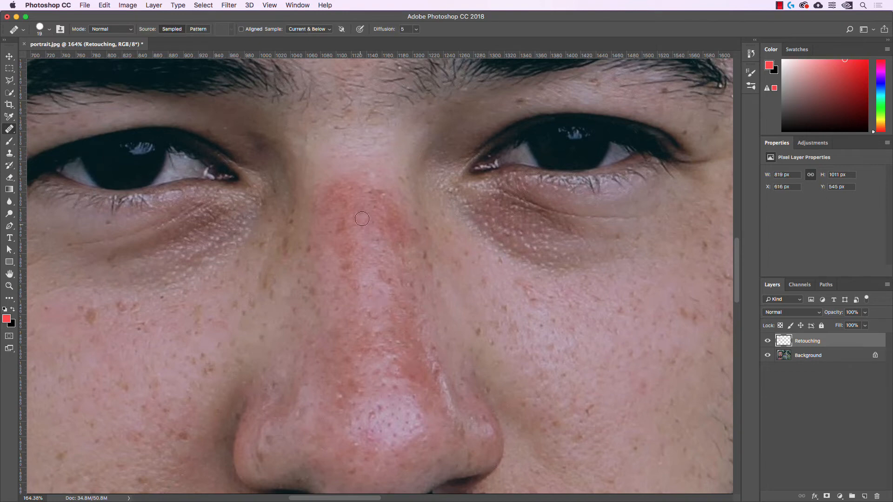
alt+click(349, 296)
click(348, 270)
click(344, 255)
click(346, 252)
alt+click(348, 297)
click(345, 226)
click(340, 219)
alt+click(344, 285)
click(347, 209)
Step: Resample skin midway down the nose and heal the redness along the upper bridge's right side
alt+click(402, 281)
click(399, 246)
click(395, 233)
click(393, 225)
click(392, 215)
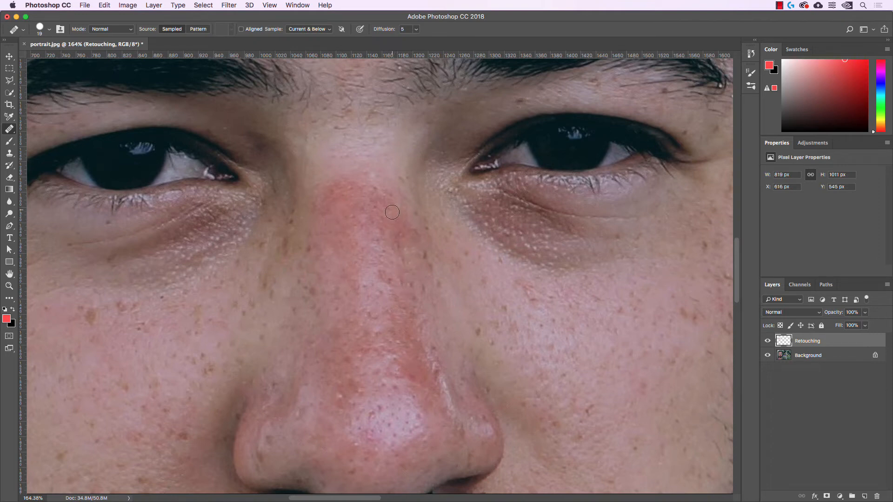
click(395, 282)
alt+click(402, 308)
click(396, 243)
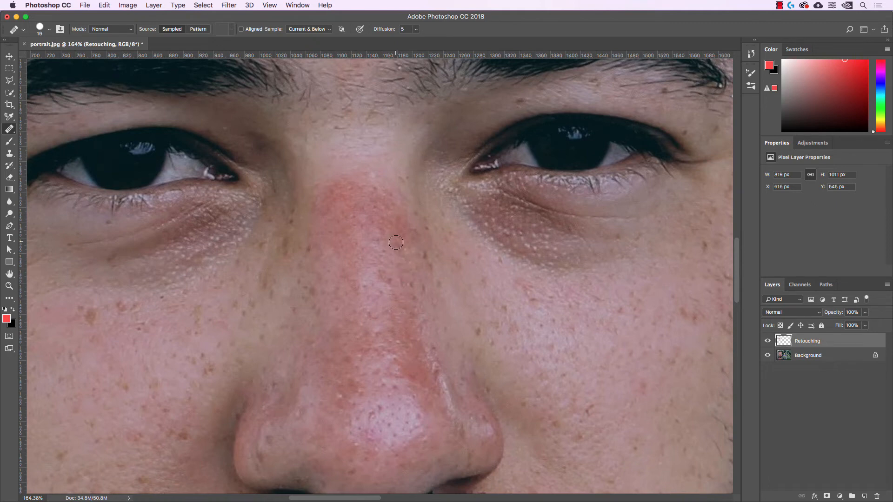
alt+click(401, 304)
click(395, 249)
click(397, 237)
click(408, 338)
Step: Compare the face before and after retouching by toggling the visibility of the Retouching layer
key(super+0)
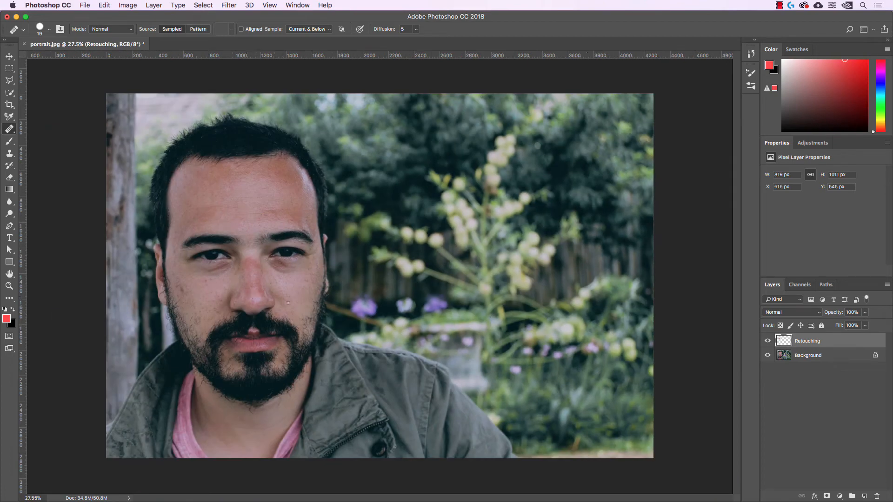
scroll(230, 297, up, 2)
drag(205, 288, 258, 298)
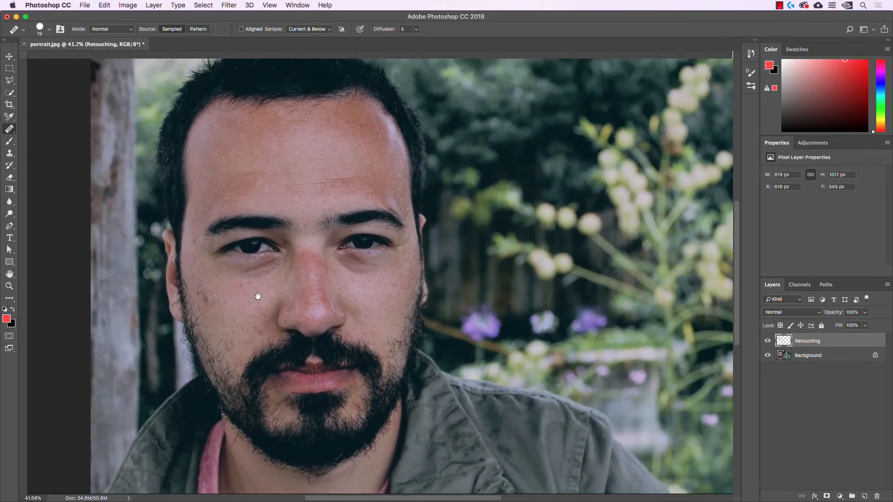
scroll(262, 295, up, 1)
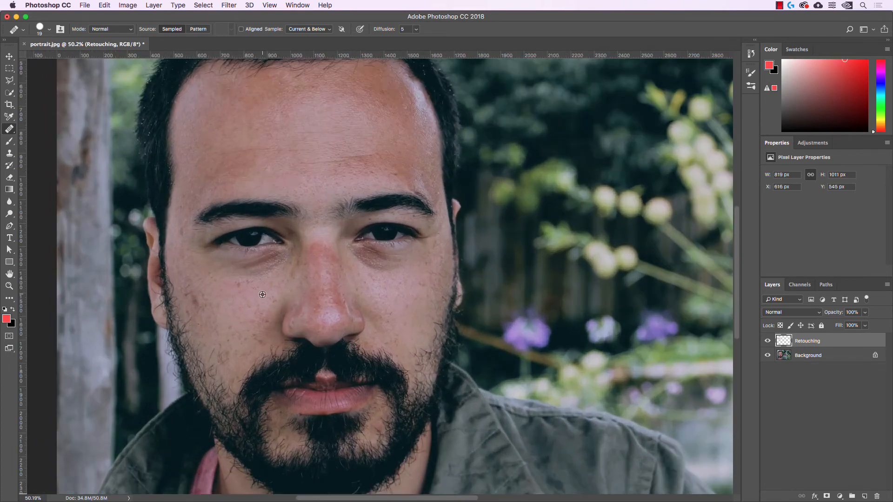
click(768, 342)
click(768, 342)
click(769, 342)
click(768, 342)
click(768, 342)
click(768, 342)
click(768, 342)
click(768, 342)
Step: Add a Levels adjustment layer above Retouching with midtones 1.11 and white input 203, and compare the image with and without it
scroll(329, 201, up, 5)
scroll(328, 201, left, 4)
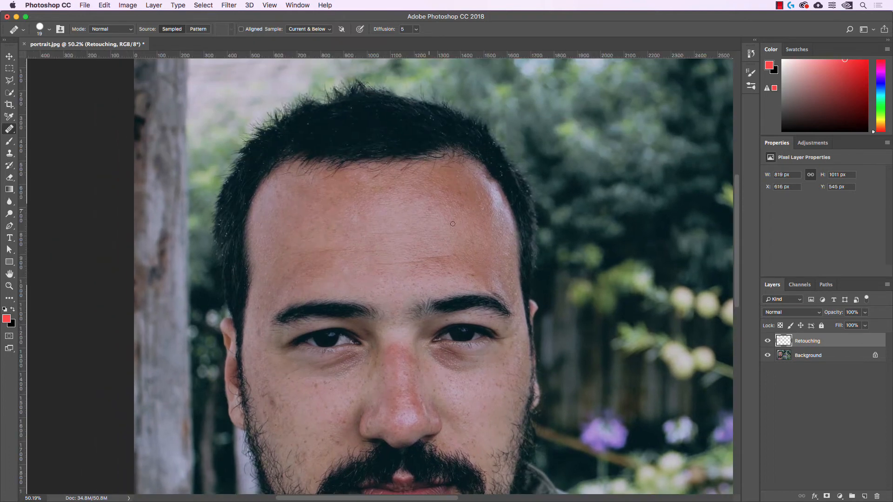
scroll(624, 297, down, 5)
scroll(389, 281, up, 3)
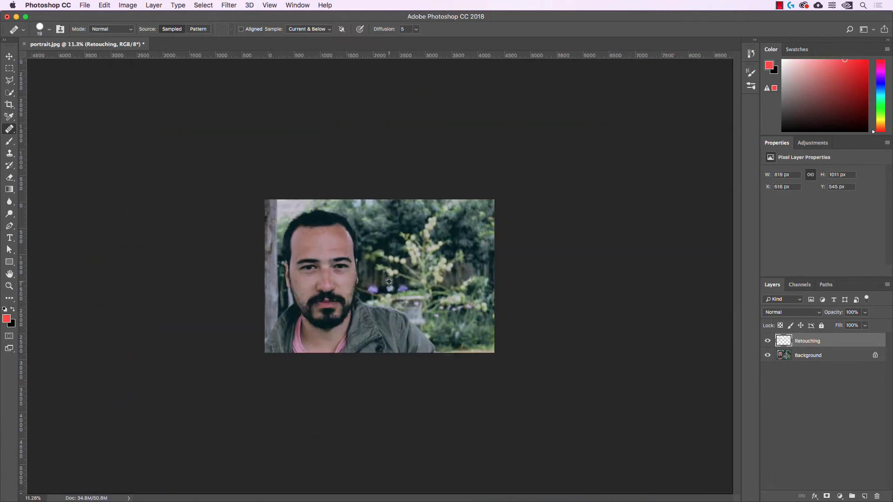
scroll(389, 281, up, 1)
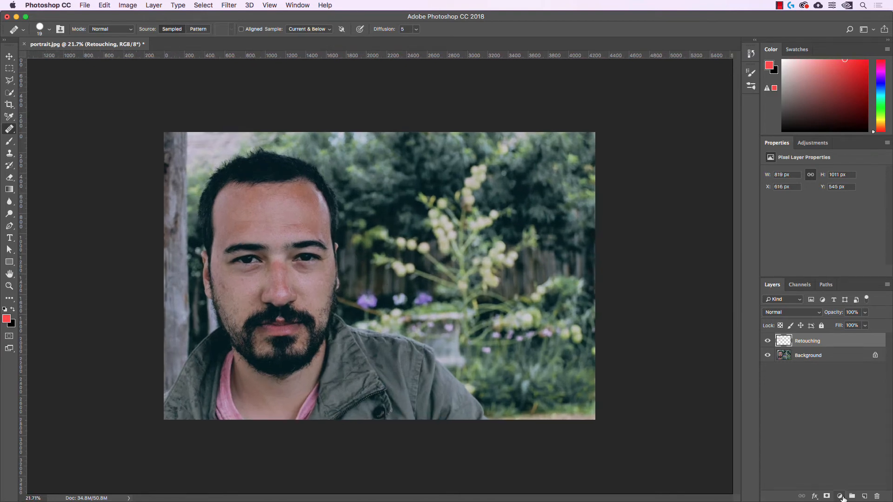
click(842, 496)
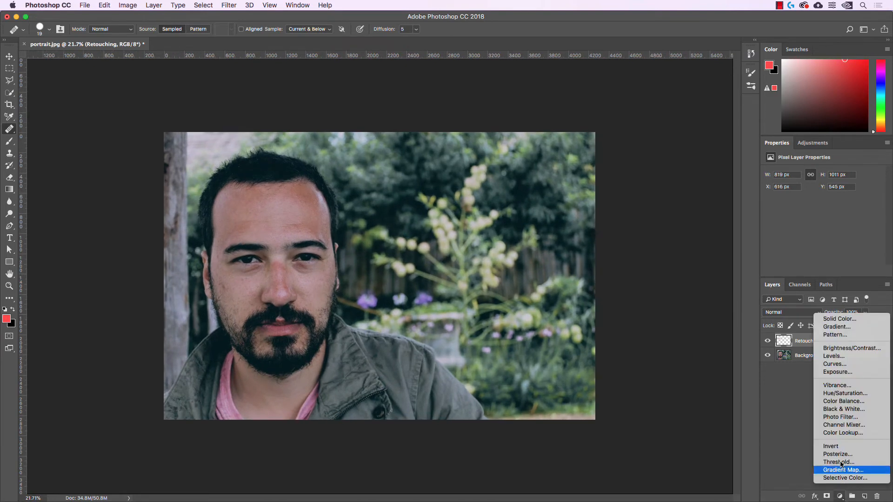
click(841, 357)
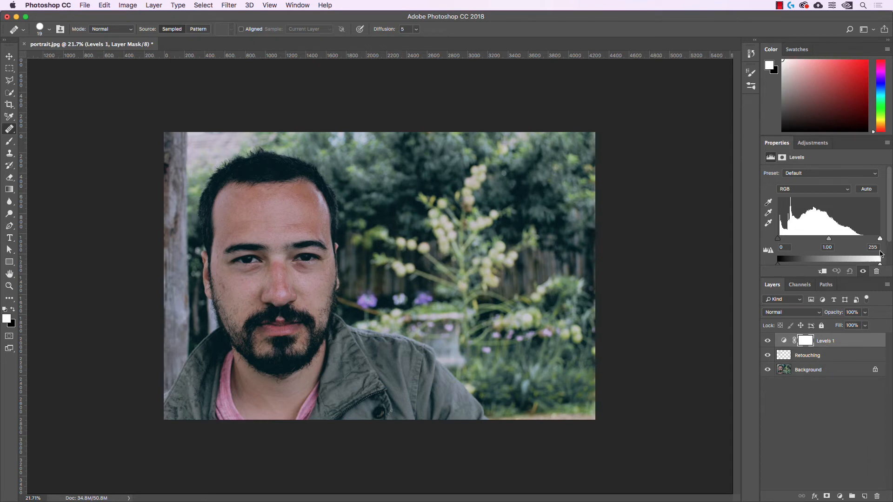
drag(880, 241, 860, 243)
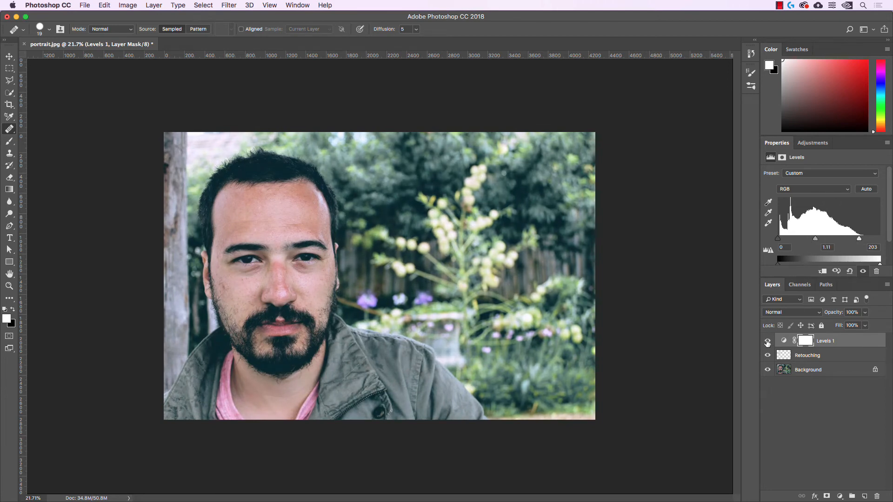
click(768, 341)
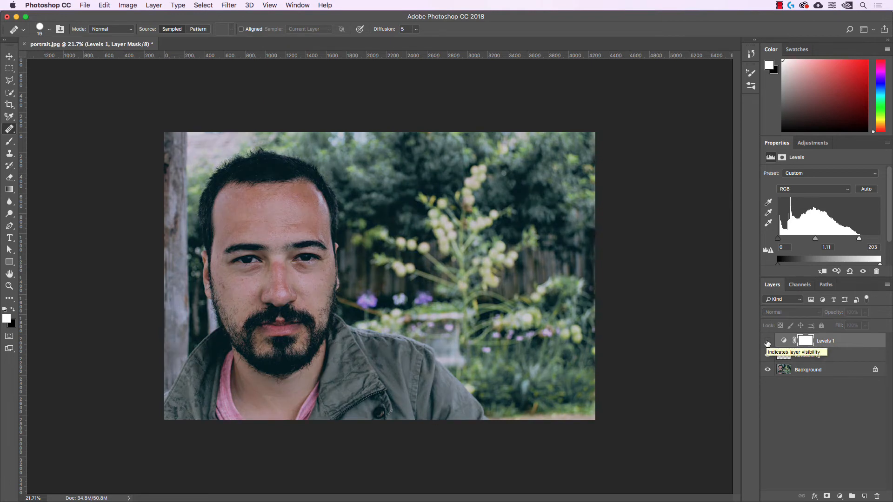
click(767, 342)
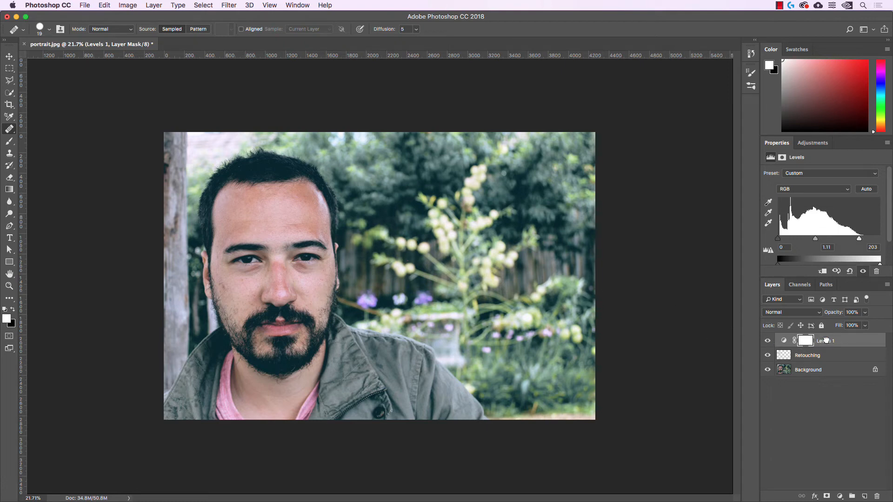
Step: Try the Levels adjustment layer beneath the Retouching layer and return it to the top of the stack
drag(826, 340, 831, 364)
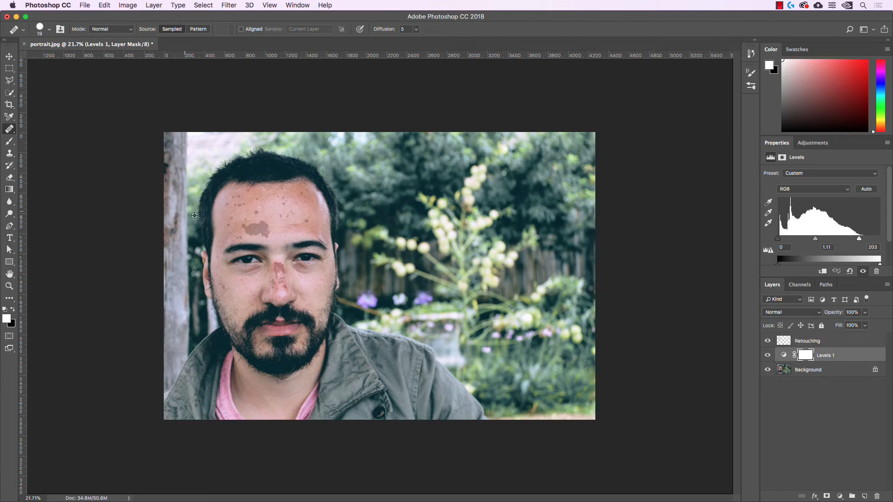
scroll(241, 228, up, 2)
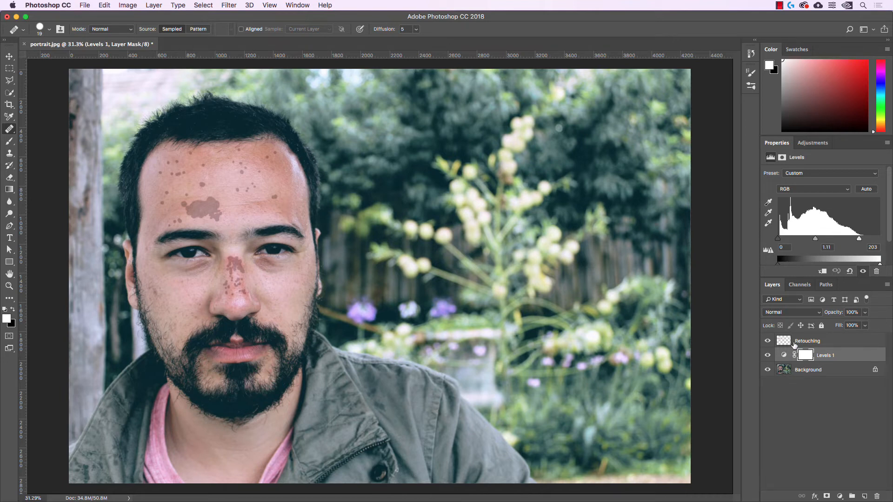
mouse_move(828, 358)
mouse_down()
mouse_move(827, 334)
mouse_move(818, 344)
mouse_up()
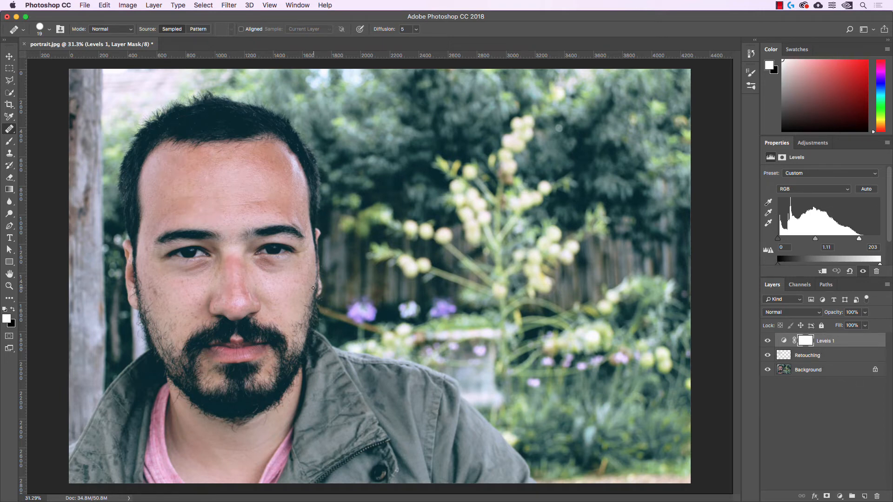
Step: Try cropping the photo's right side and a thin strip off its top with Delete Cropped Pixels on, and undo the crop
scroll(314, 287, down, 2)
scroll(318, 312, up, 1)
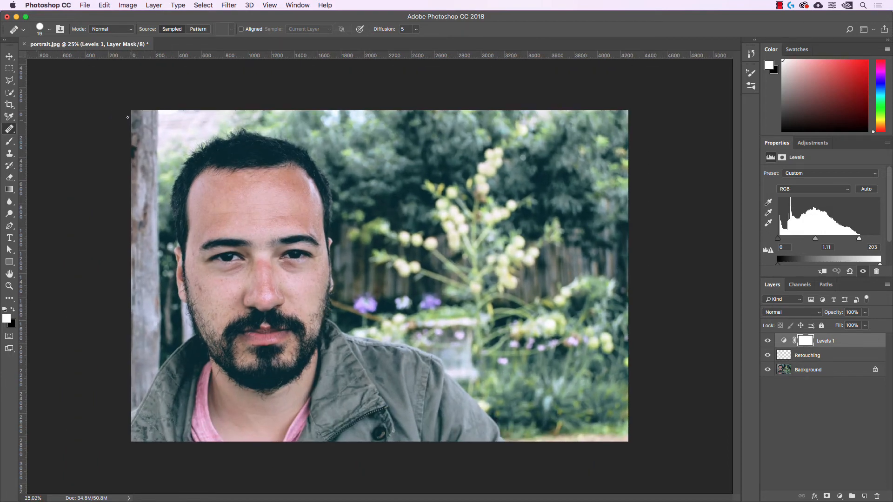
click(10, 105)
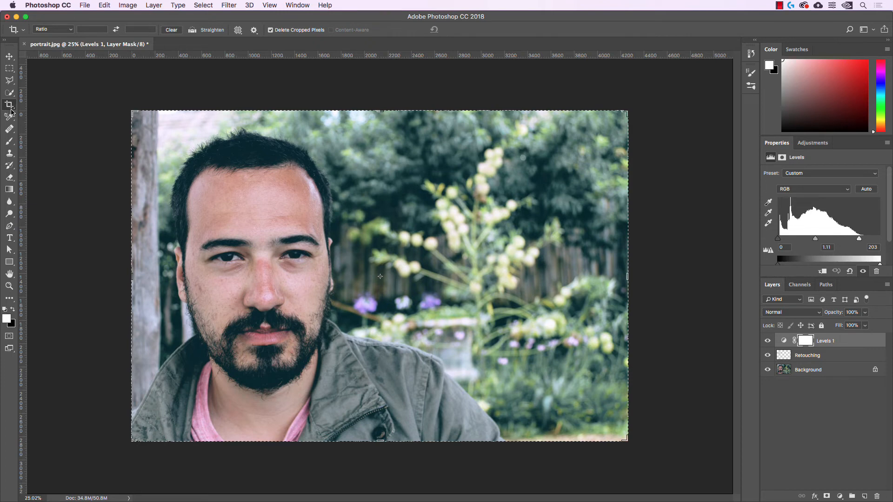
drag(629, 277, 578, 280)
drag(379, 111, 380, 115)
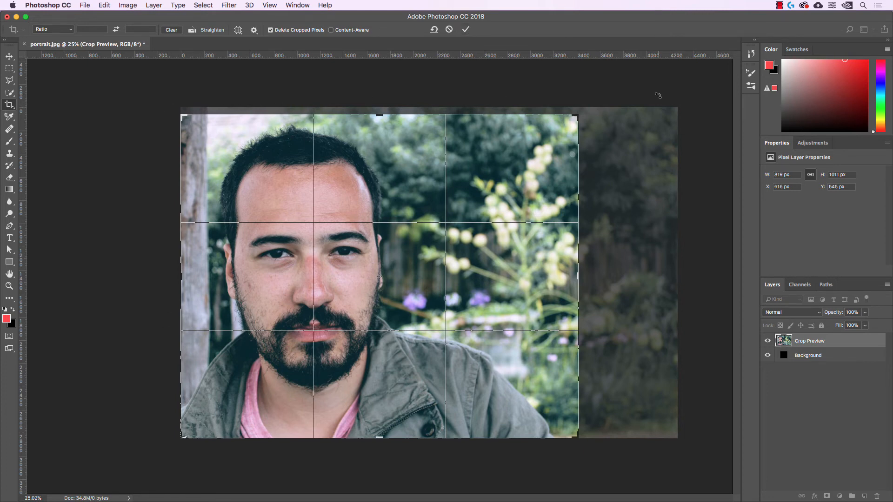
click(469, 30)
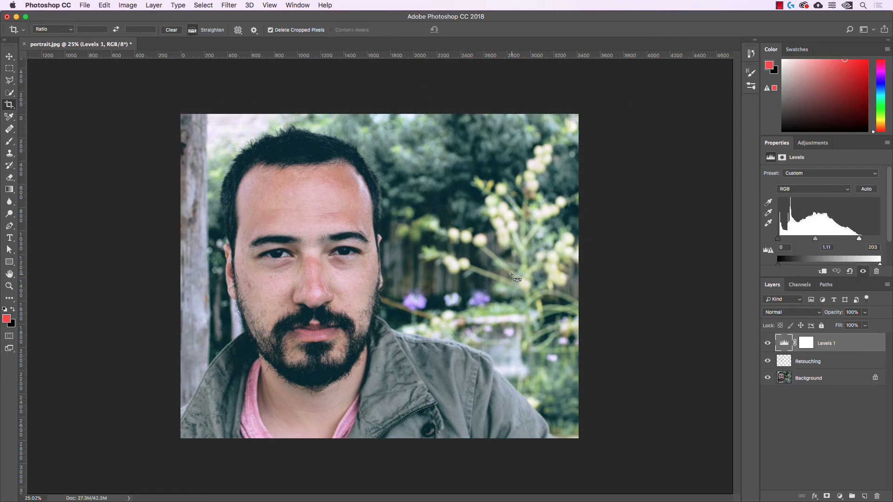
key(super+z)
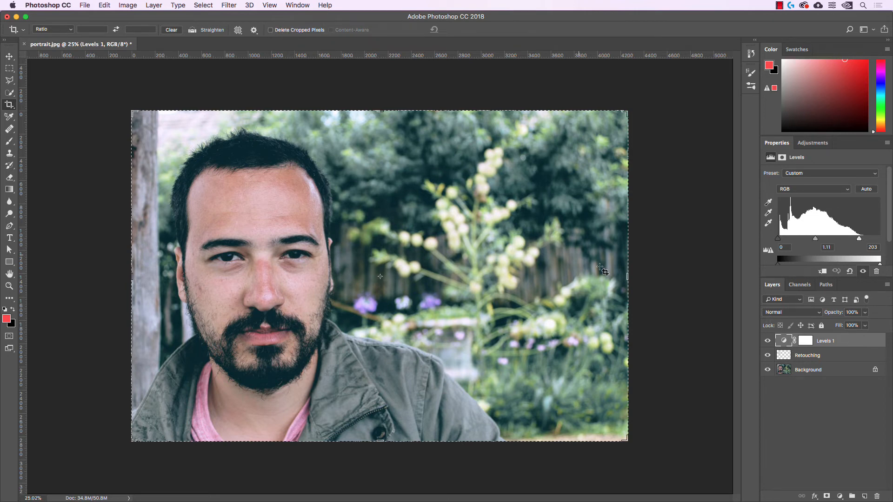
Step: Crop the photo's right side and top strip again with Delete Cropped Pixels off
drag(626, 279, 564, 279)
drag(381, 109, 381, 115)
click(466, 29)
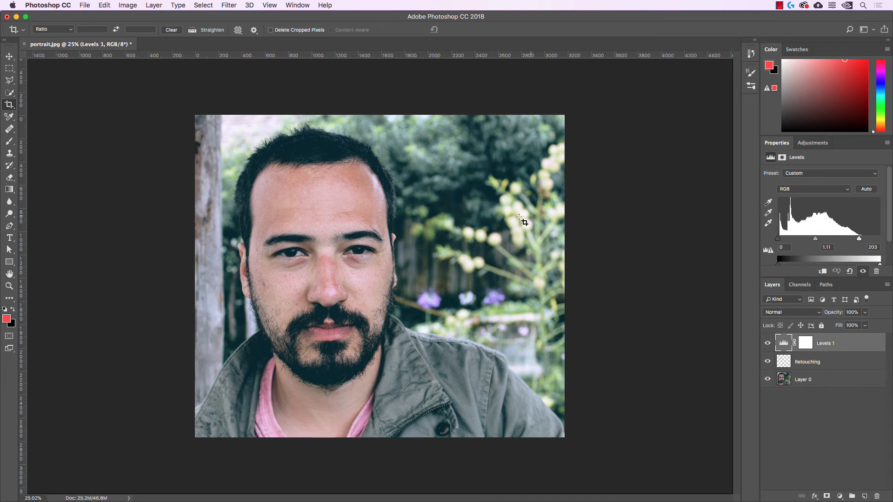
Step: Extend the crop back to the photo's original top and right edges to restore the full image
click(12, 106)
mouse_move(569, 277)
mouse_down()
mouse_move(596, 276)
mouse_move(583, 277)
mouse_up()
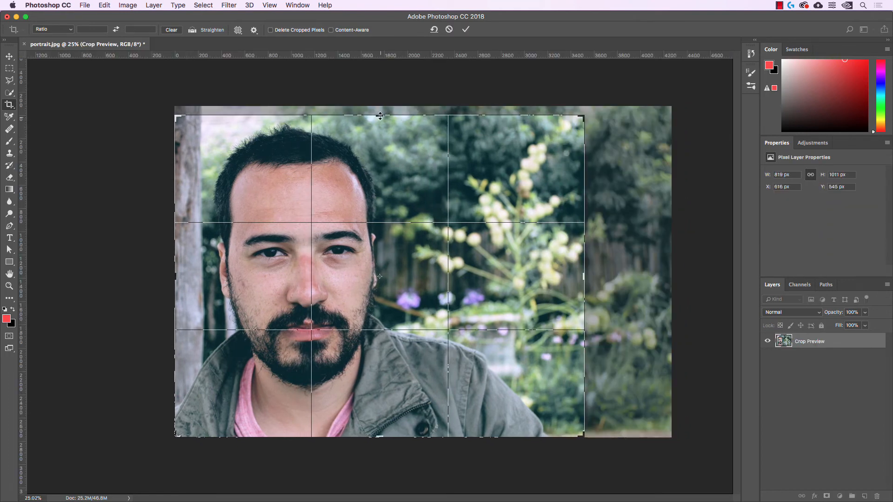
drag(377, 121, 382, 113)
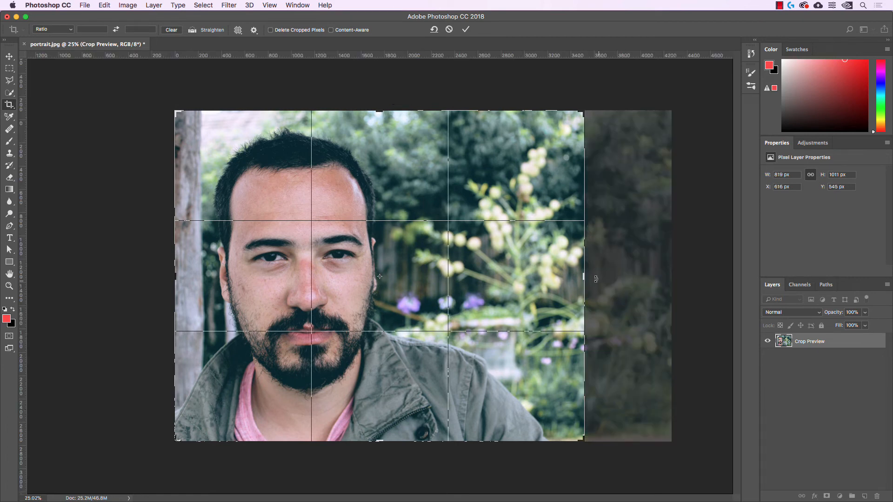
drag(584, 276, 627, 275)
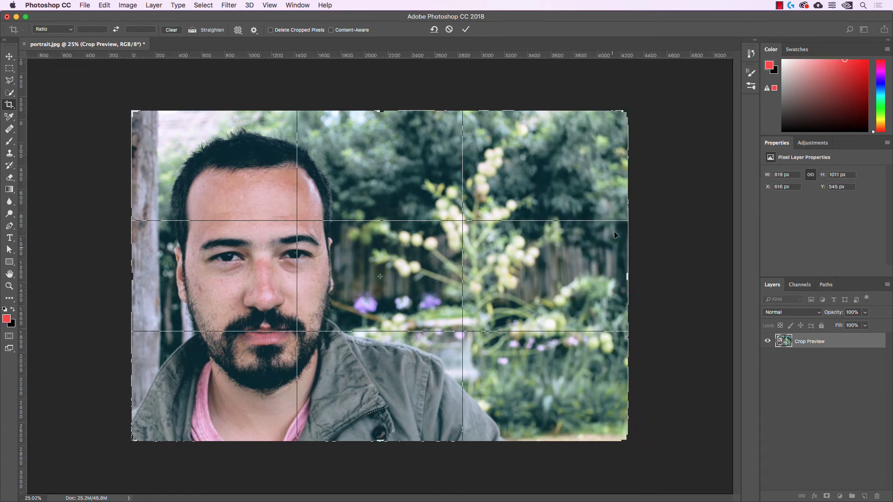
click(465, 29)
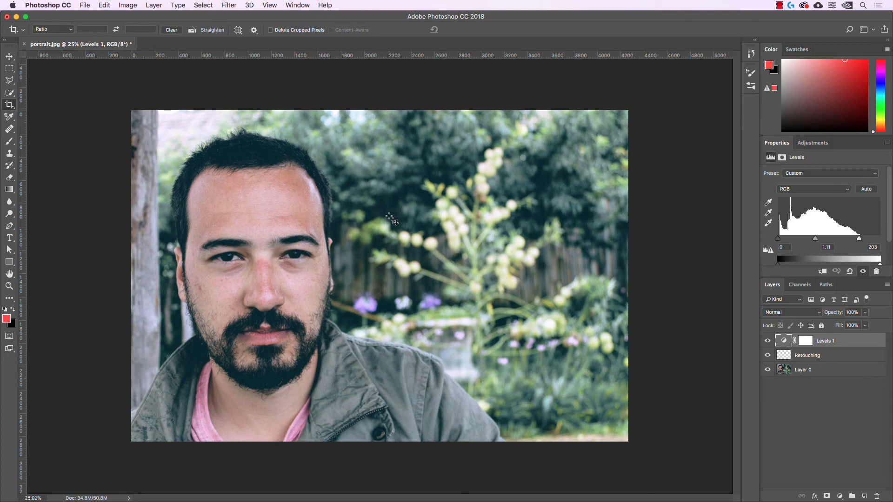
Step: Start saving the document under a new format, choosing Photoshop as the file format
click(85, 6)
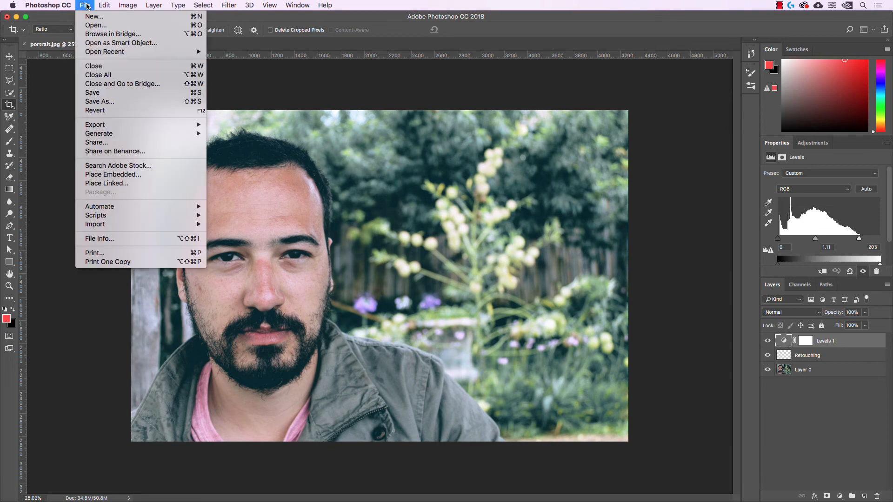
click(110, 102)
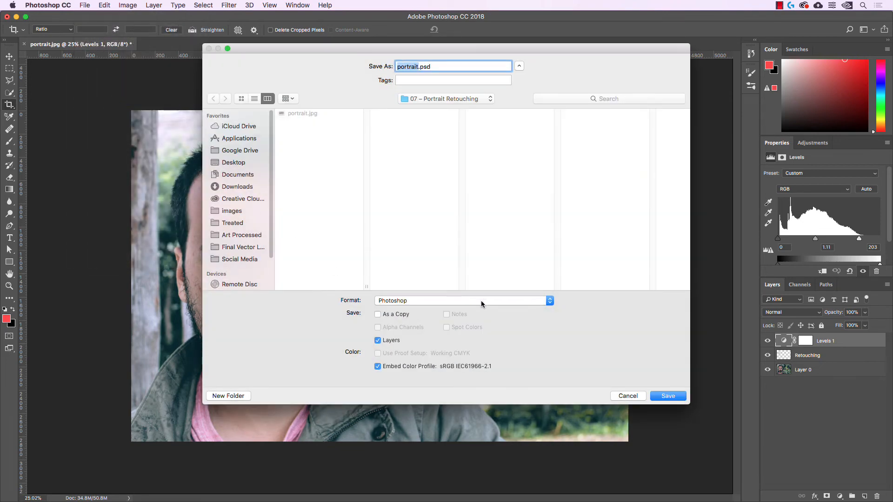
click(465, 303)
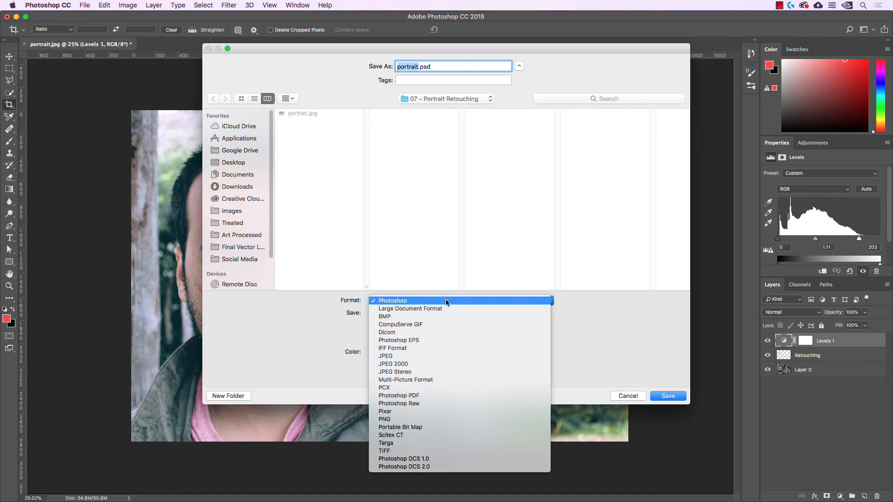
click(404, 302)
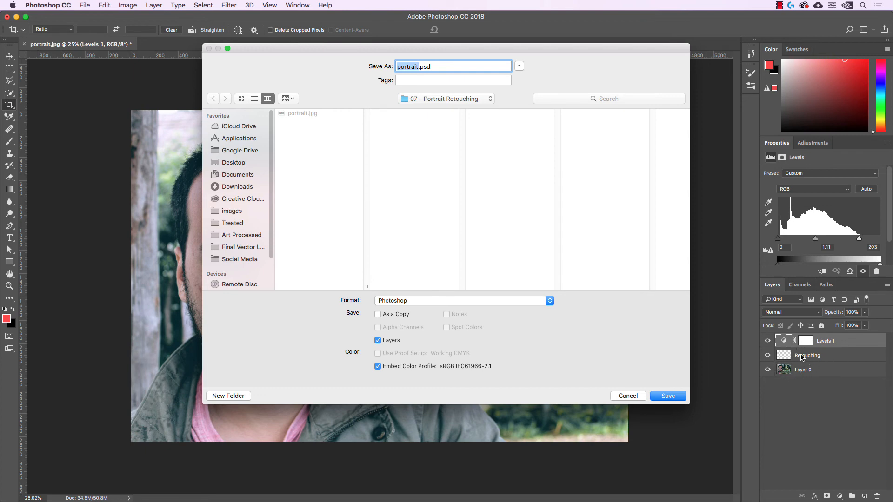
Step: Try TIFF as the save format and switch the format back to Photoshop
click(524, 301)
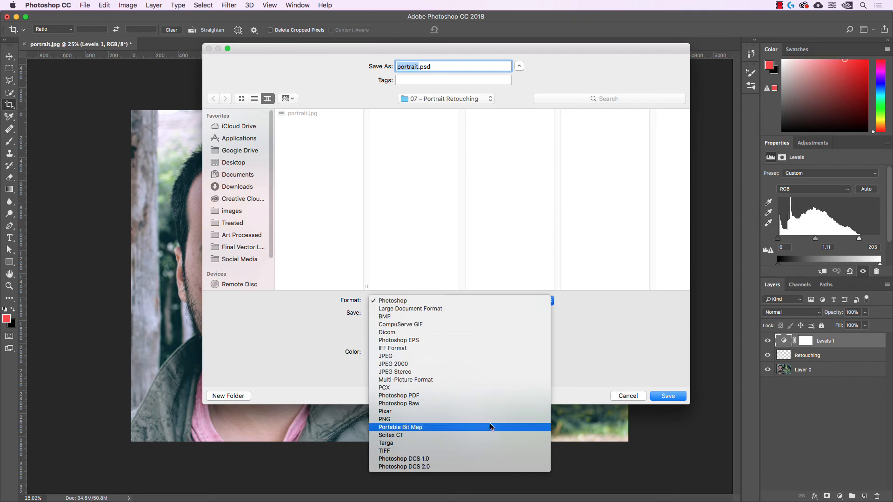
click(487, 450)
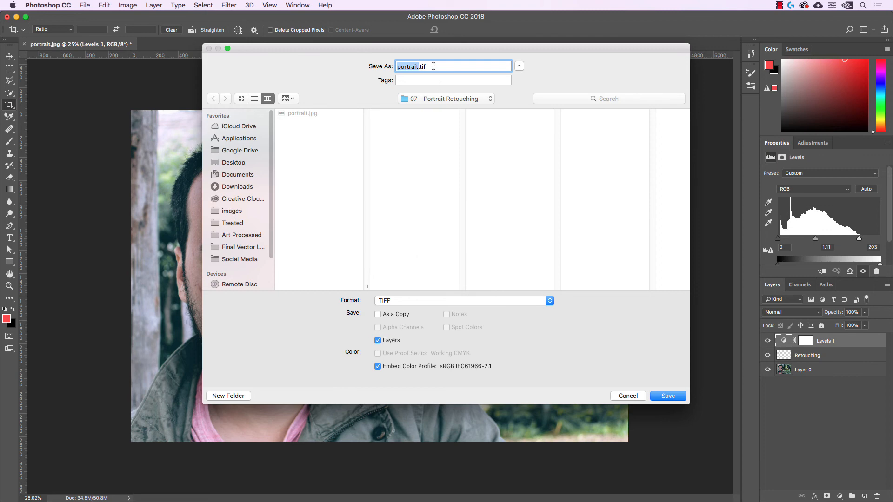
click(495, 304)
click(496, 304)
click(477, 303)
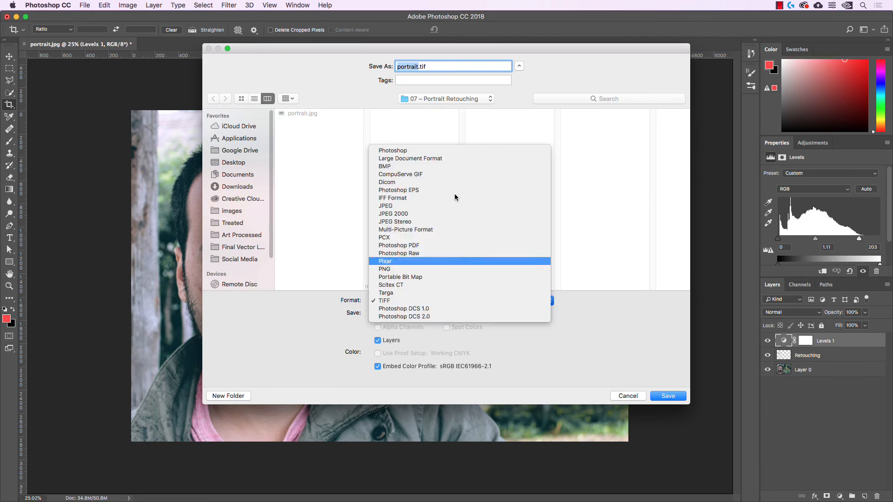
click(432, 150)
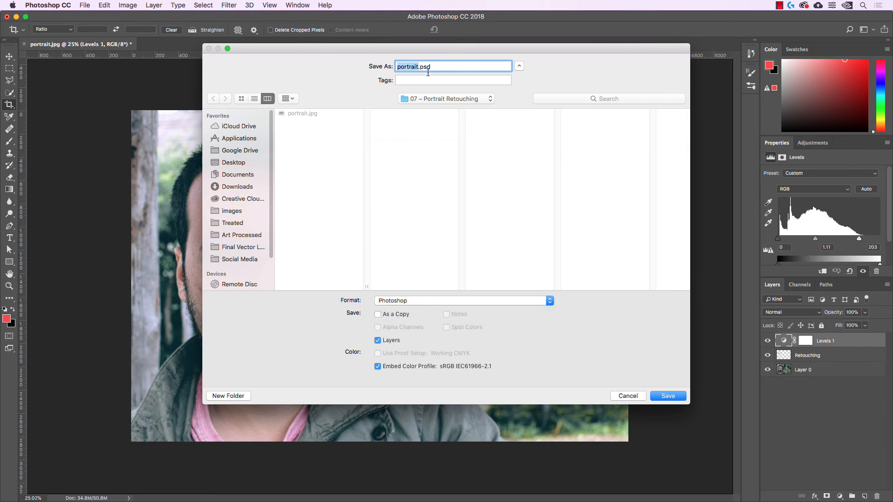
Step: Save the layered file as portrait.psd in the 07 – Portrait Retouching folder with Maximize Compatibility on
click(669, 396)
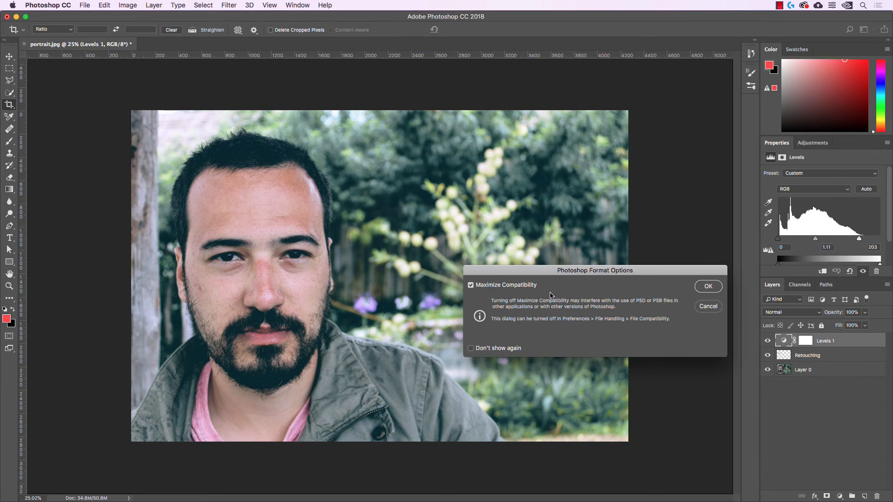
click(708, 286)
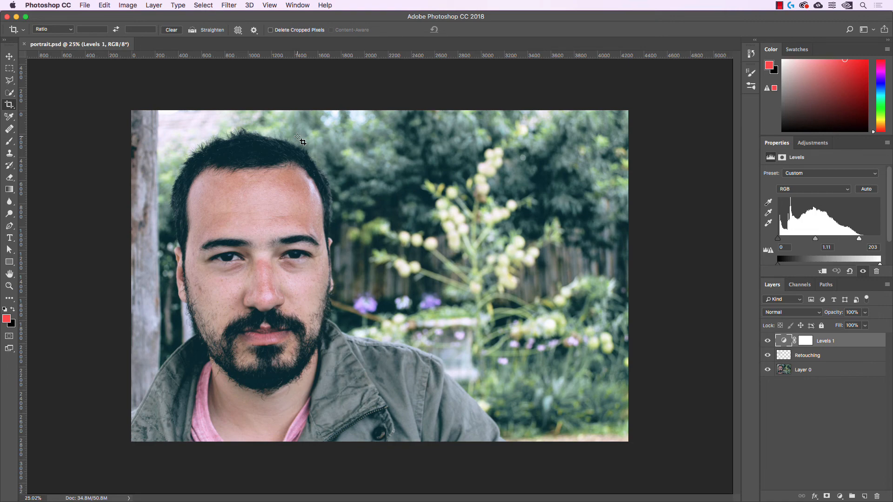
Step: Save a flattened JPEG copy of the portrait as portrait2.jpg in the 07 – Portrait Retouching folder
click(85, 5)
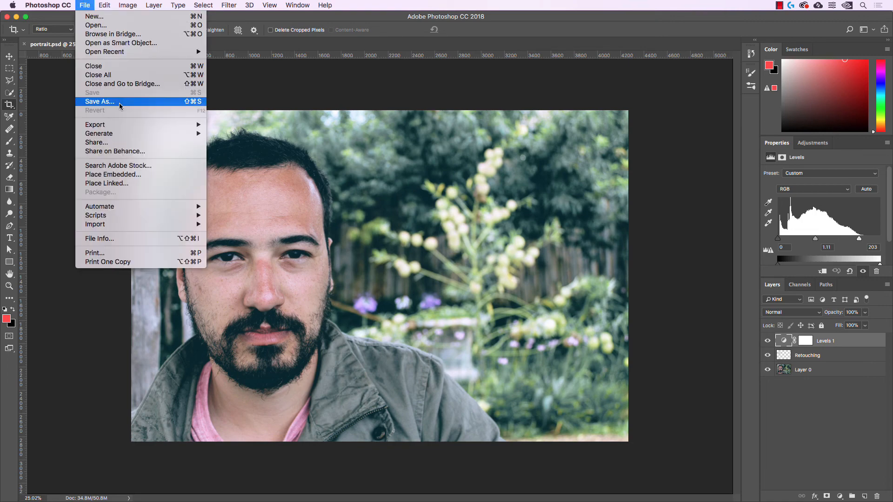
click(119, 105)
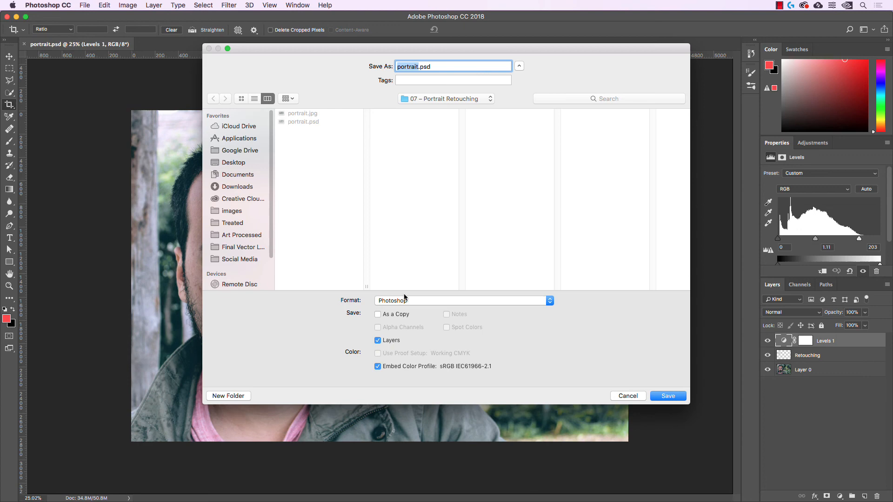
click(411, 302)
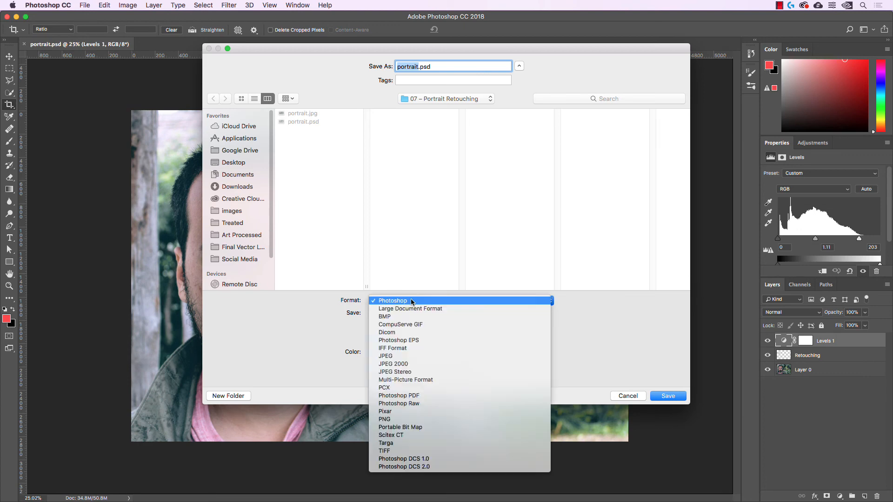
click(417, 357)
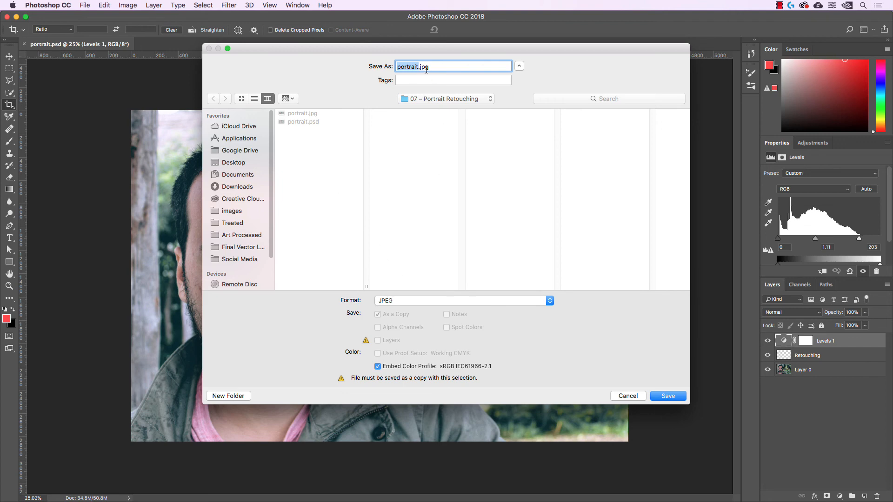
drag(428, 68, 393, 62)
click(420, 66)
text(2)
click(667, 395)
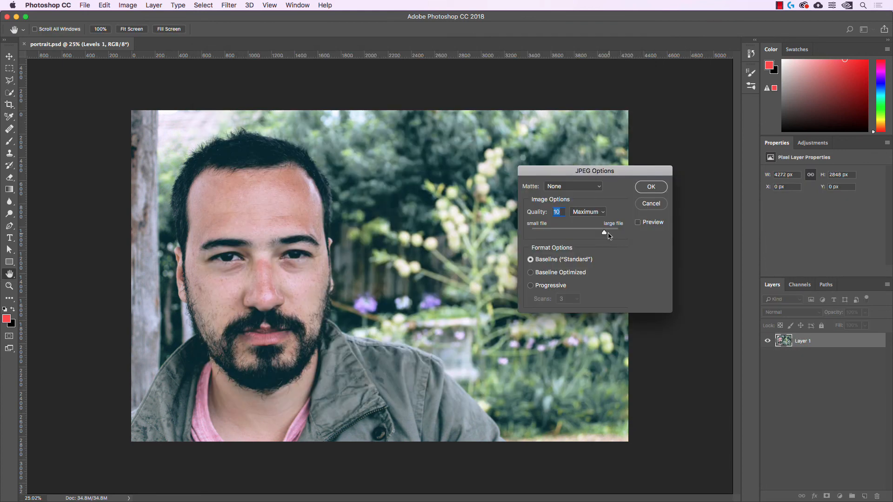
Step: Try a lower JPEG quality, raise it back to the Maximum range, and accept the JPEG options
drag(604, 234, 574, 233)
drag(565, 233, 603, 237)
click(649, 189)
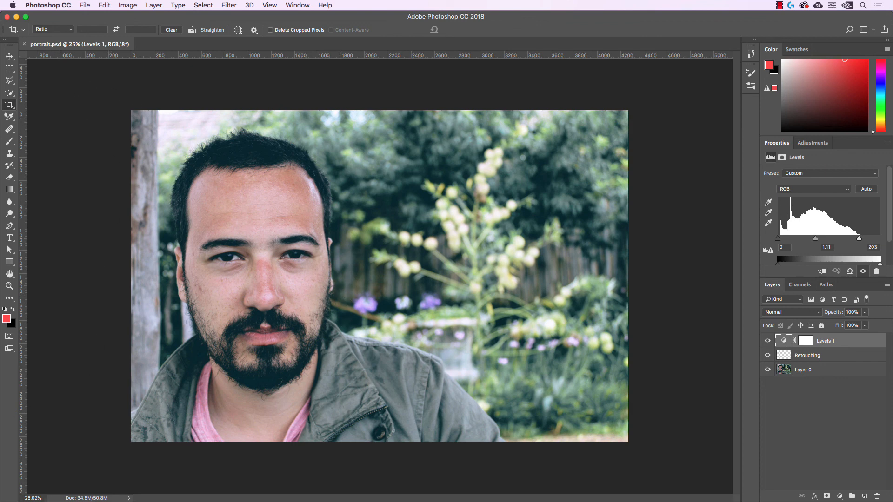
Step: Switch to Finder and open portrait2.jpg from the 07 – Portrait Retouching folder in Photoshop
key(super+Tab)
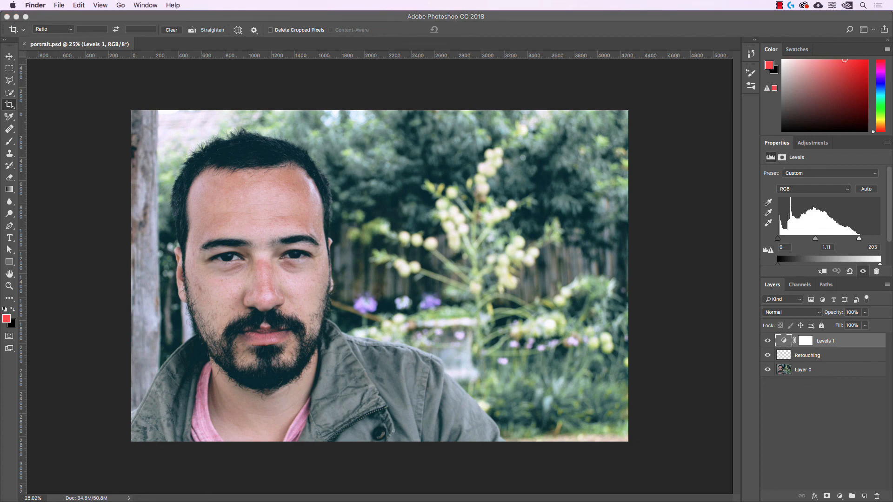
drag(1, 179, 423, 155)
click(266, 328)
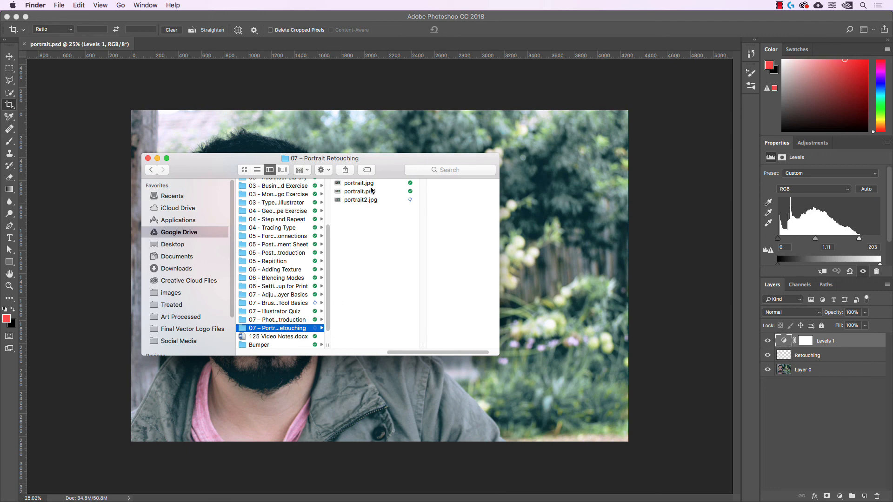
click(346, 191)
click(347, 185)
click(343, 199)
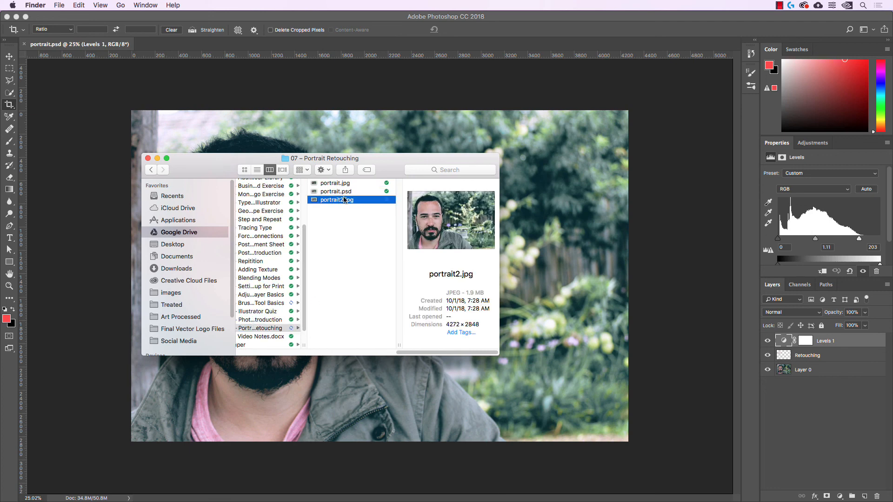
drag(337, 199, 310, 491)
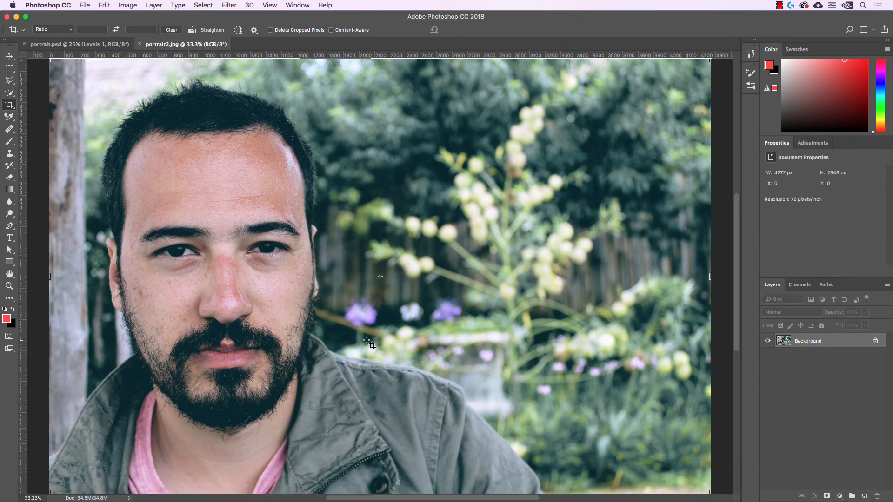
Step: Compare the layers of portrait2.jpg with those of portrait.psd
scroll(370, 334, down, 3)
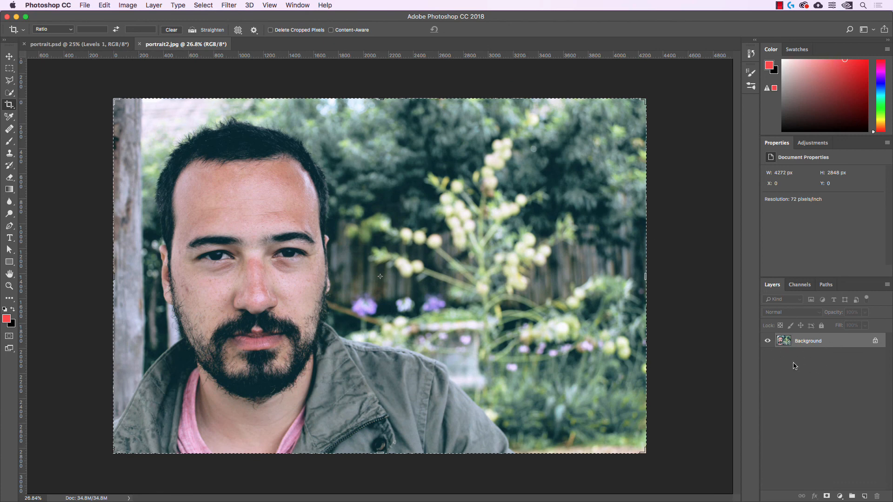
click(98, 44)
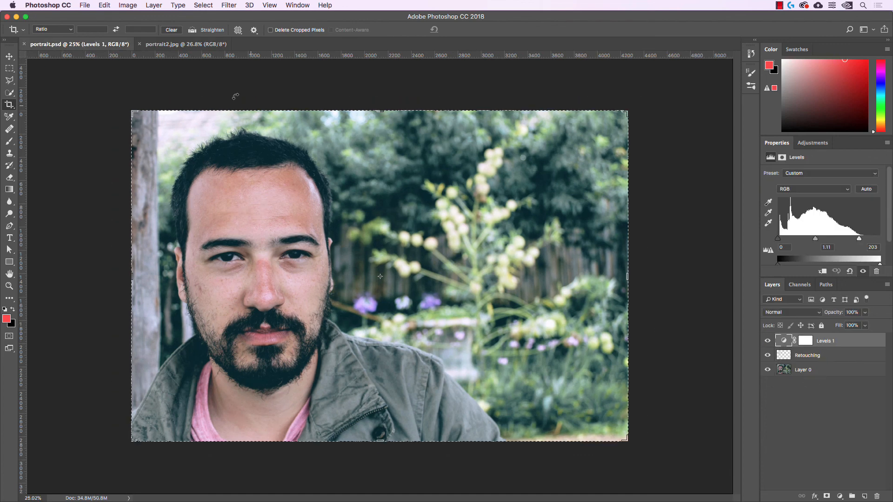
click(186, 44)
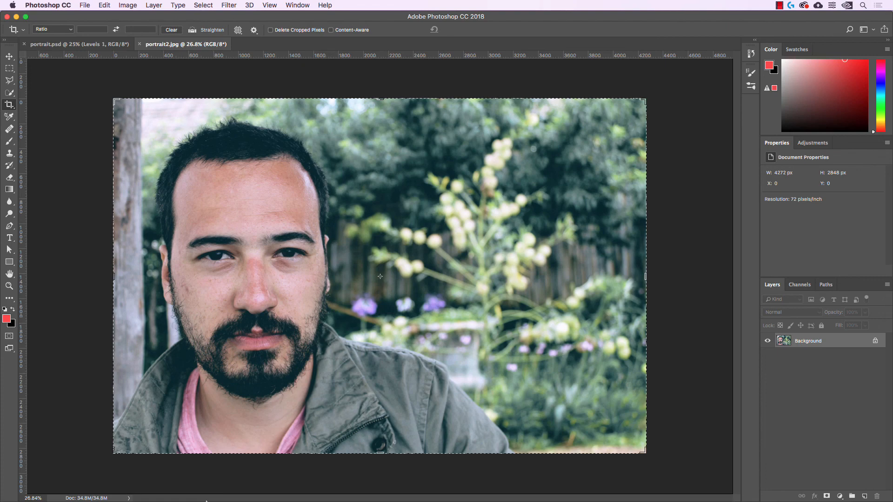
Step: Return to Finder and compare the file sizes of portrait.psd and portrait2.jpg
mouse_move(208, 501)
click(41, 496)
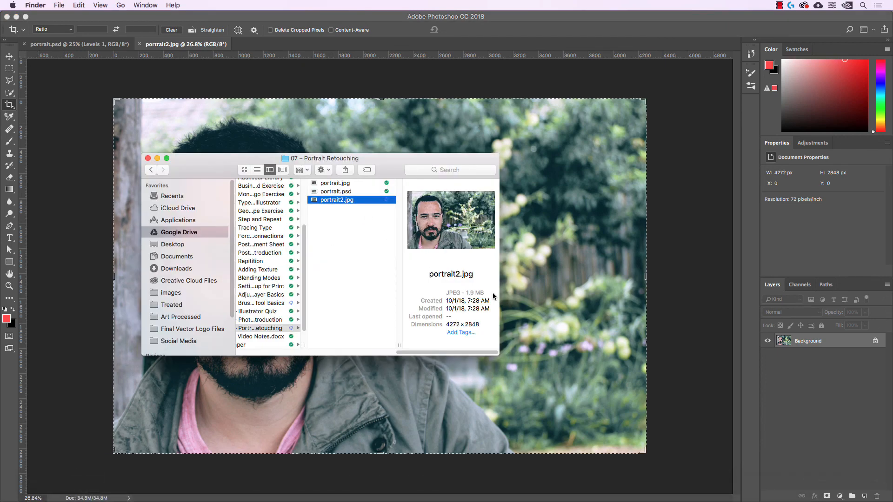
click(364, 193)
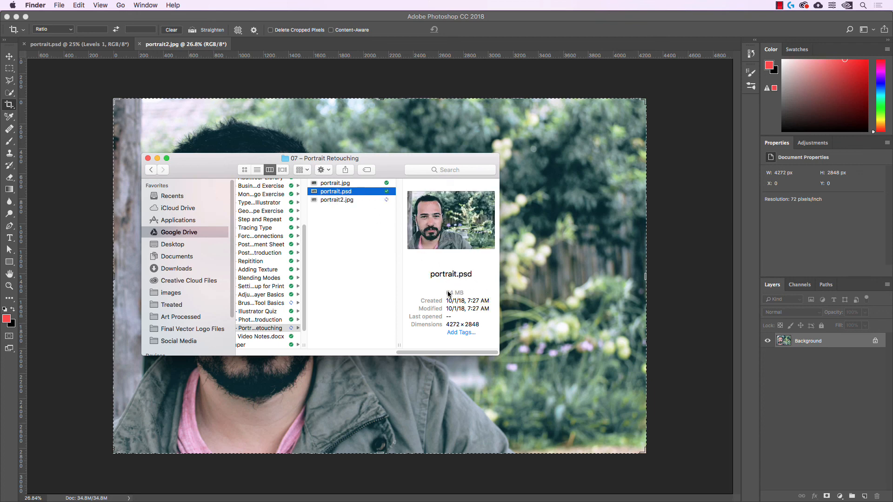
click(363, 200)
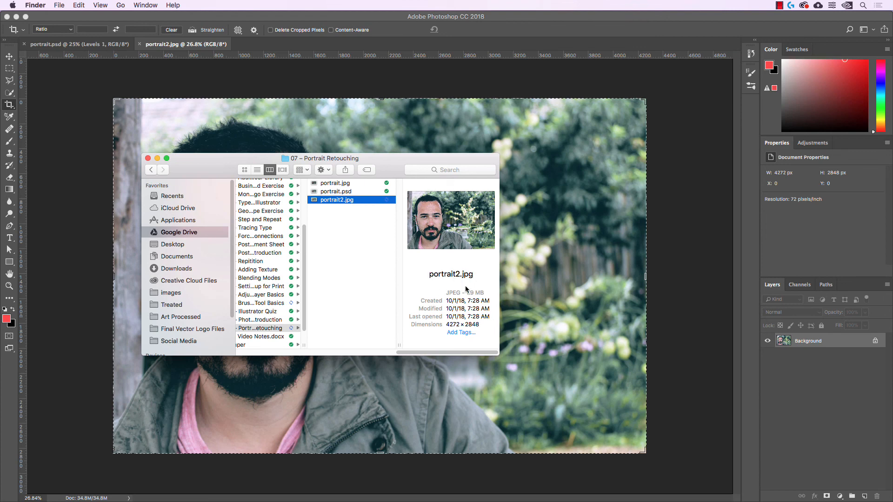
click(359, 193)
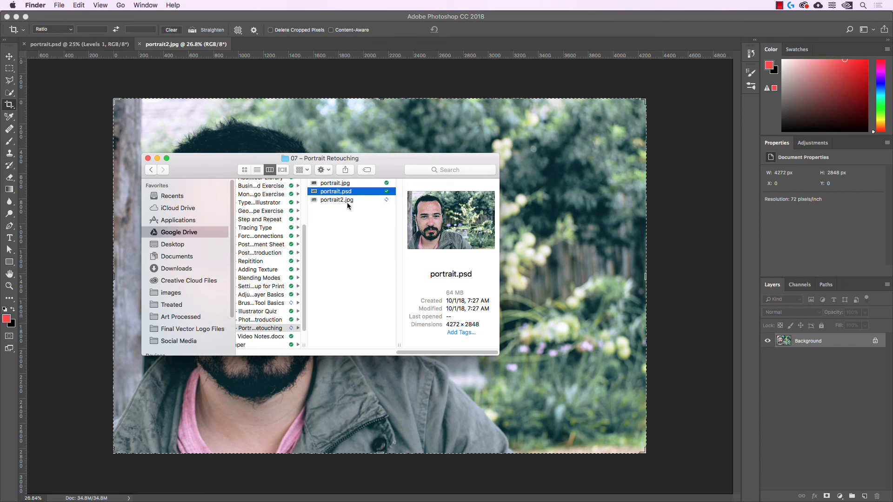
click(344, 200)
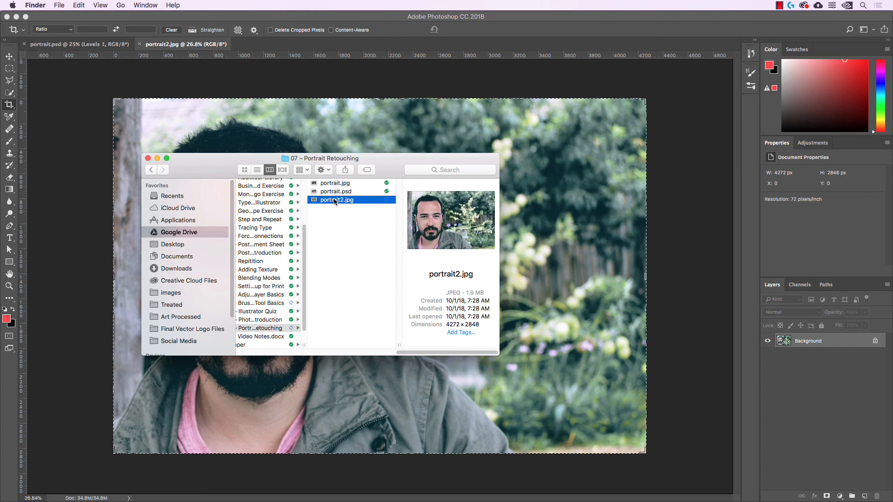